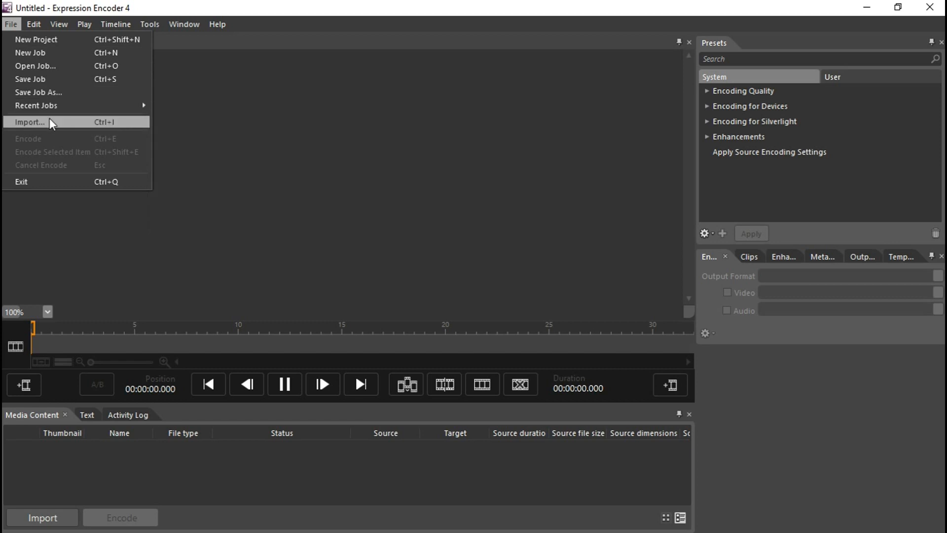
# - Look through the File and Window menus and open the Output settings panel
pyautogui.click(227, 117)
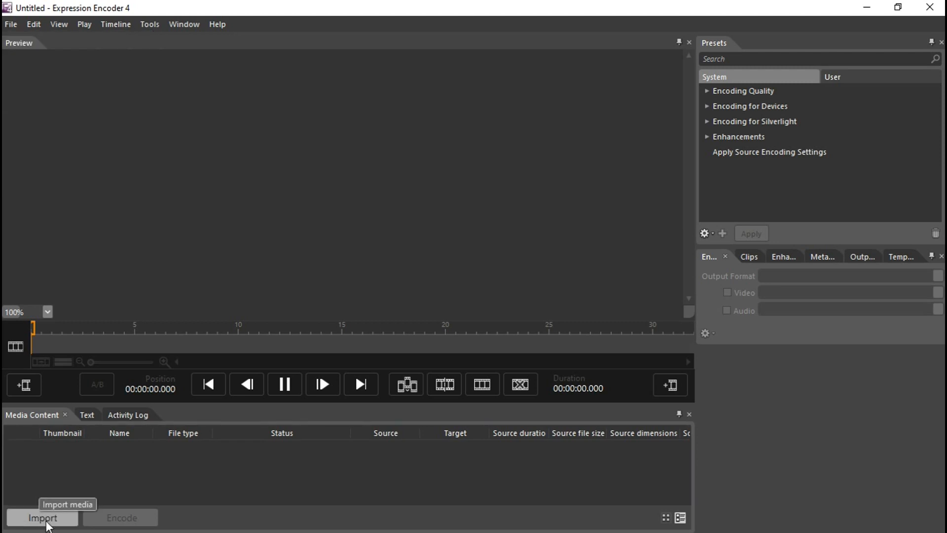
pyautogui.click(179, 24)
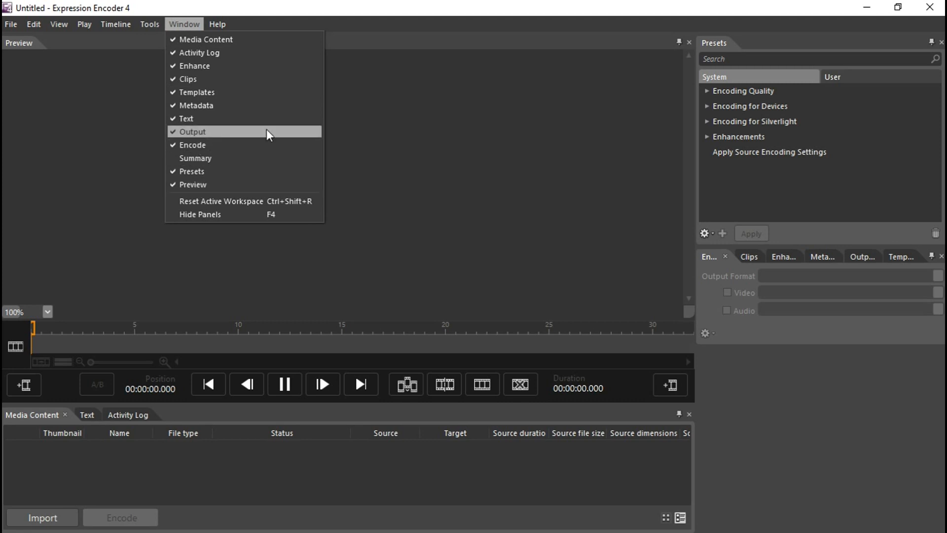
pyautogui.click(404, 145)
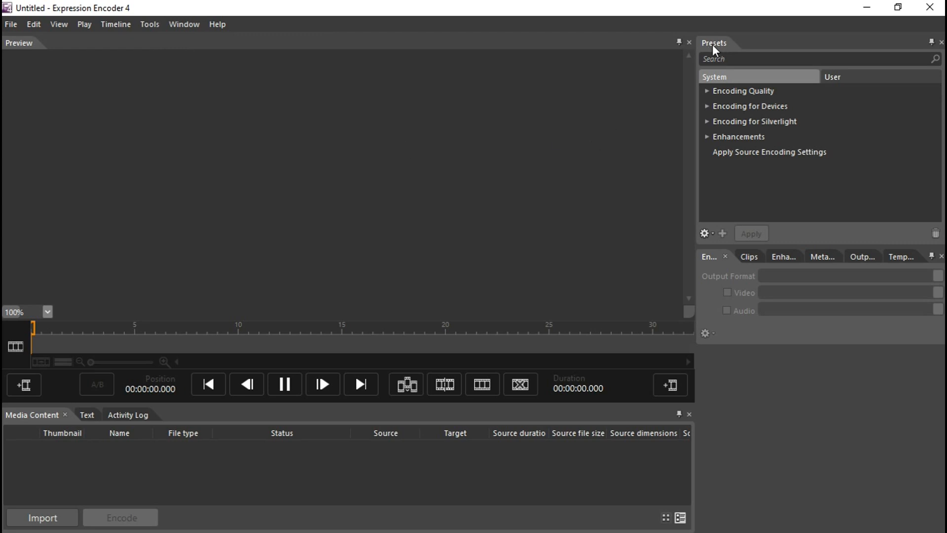
pyautogui.press('XF86MonBrightnessUp')
pyautogui.press('XF86MonBrightnessUp')
pyautogui.press('XF86MonBrightnessUp')
pyautogui.press('XF86MonBrightnessUp')
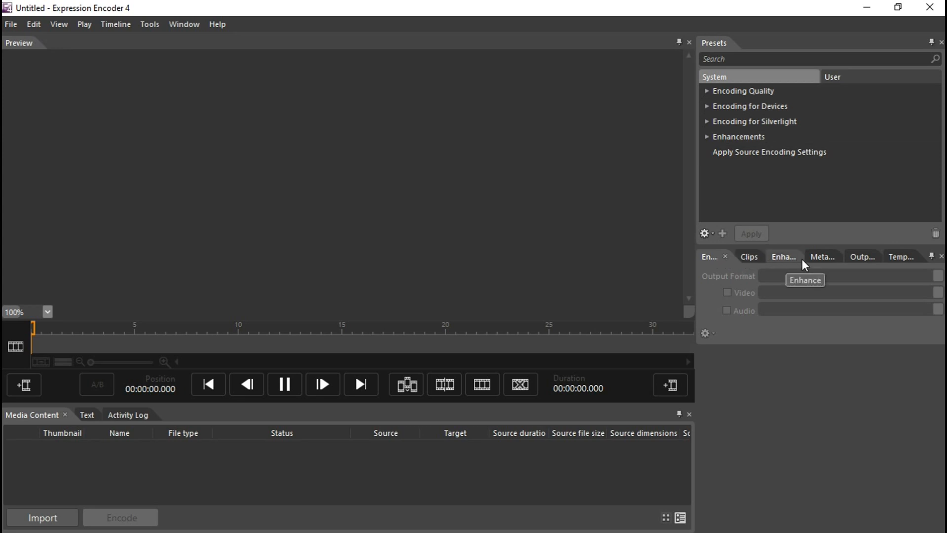
pyautogui.click(859, 256)
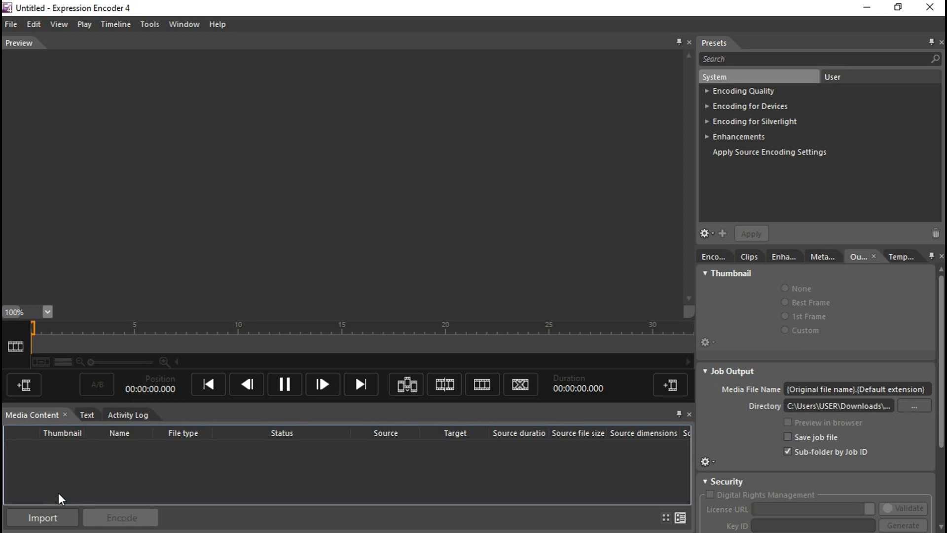
# - Import the media file ScreenCapture_23-05-2020 18.51.54.wmv from the work folder
pyautogui.click(45, 517)
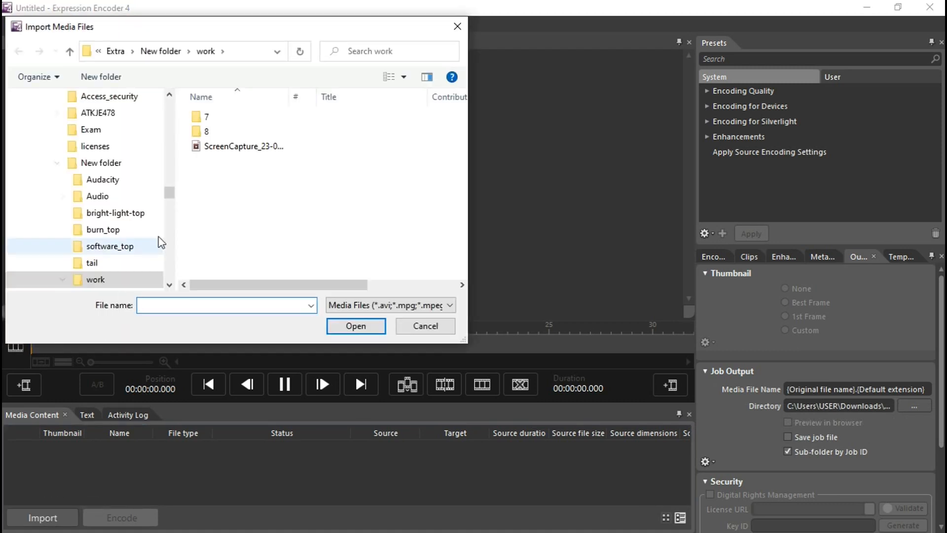
pyautogui.click(250, 147)
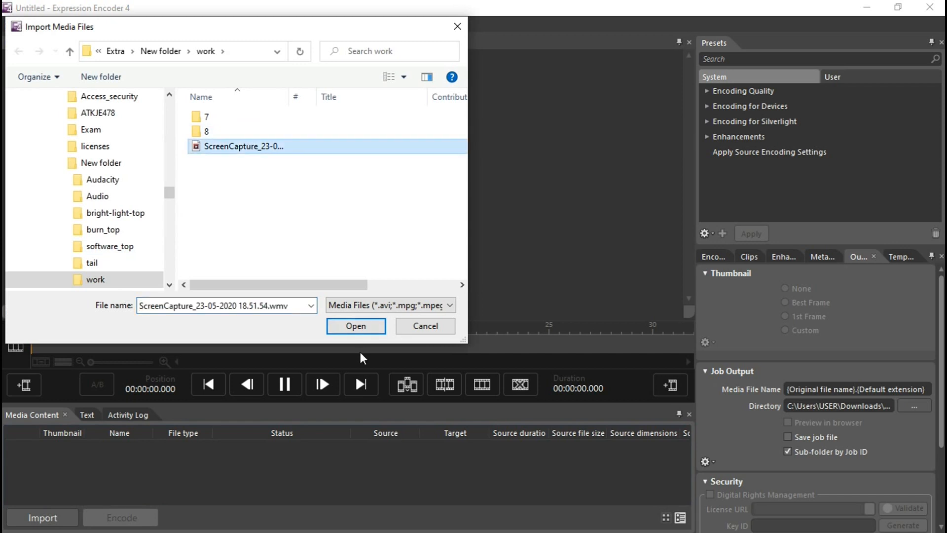
pyautogui.click(361, 330)
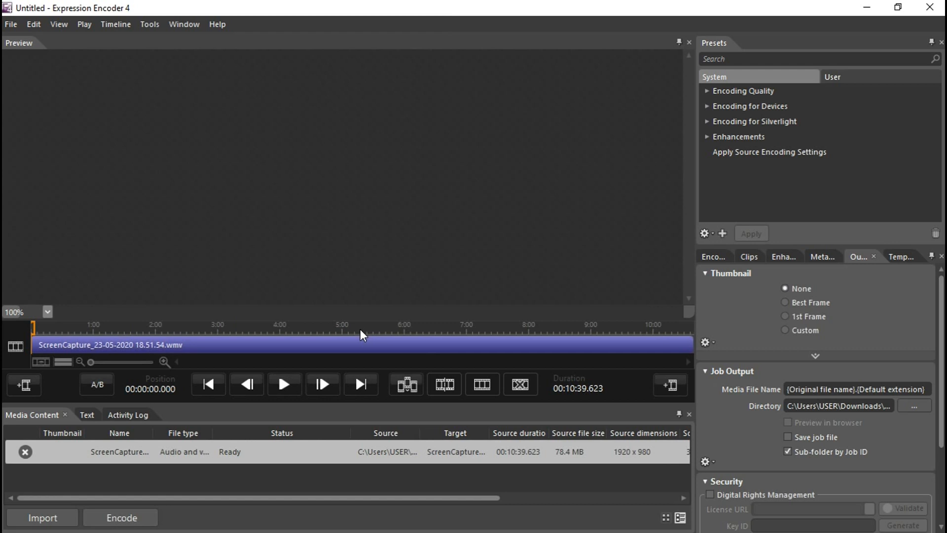
# - Zoom the preview to 150% and play the imported video
pyautogui.scroll(1, 359, 226)
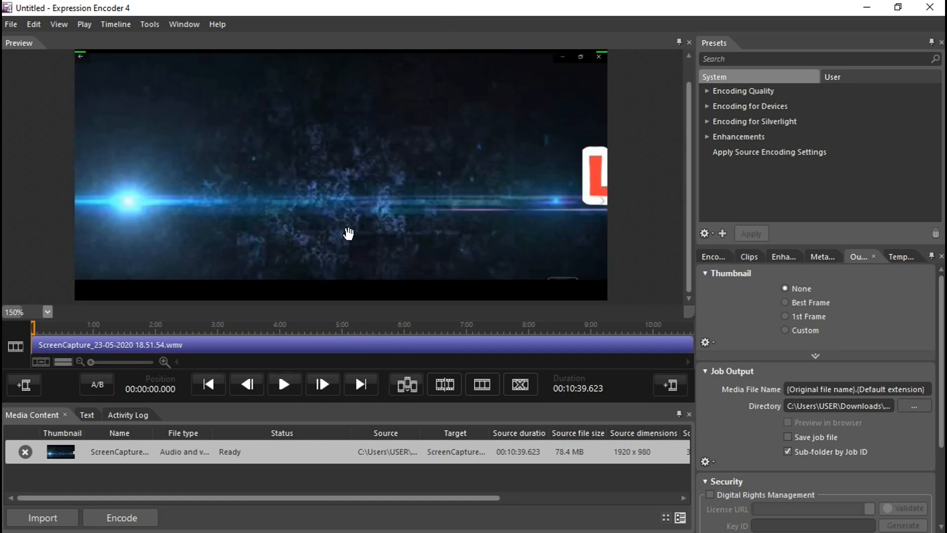
pyautogui.click(285, 384)
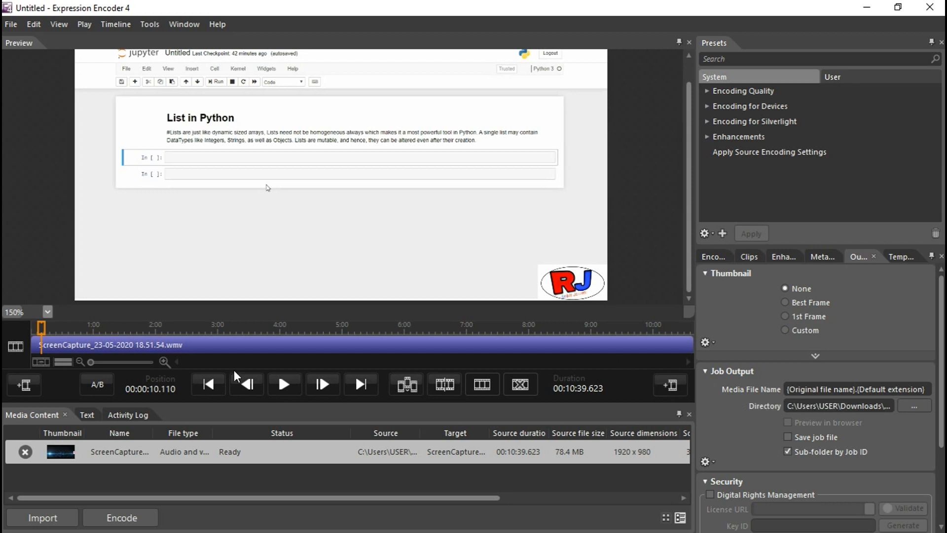
# - Add ScreenCapture_28-05-2020 17.47.10.wmv from folder 1 as a leader before the main clip
pyautogui.click(22, 385)
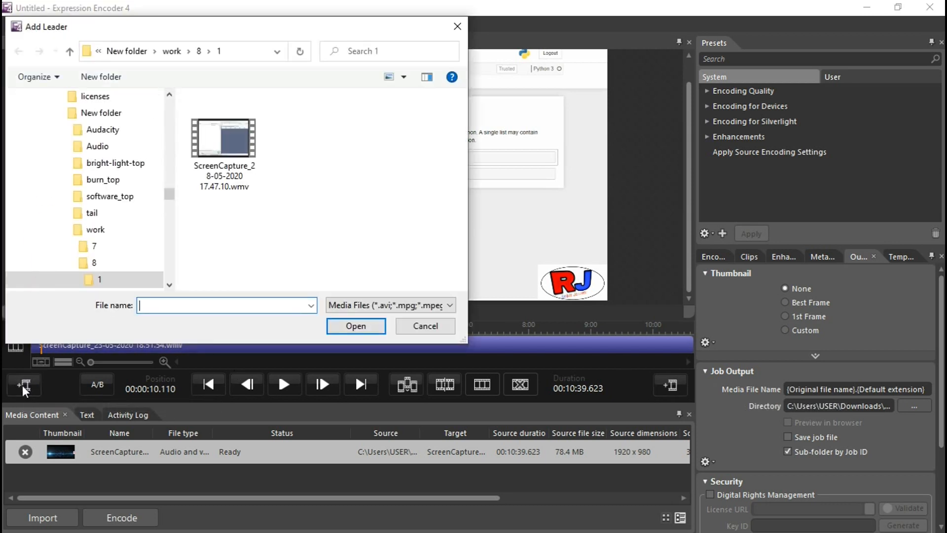
pyautogui.click(222, 140)
pyautogui.click(356, 326)
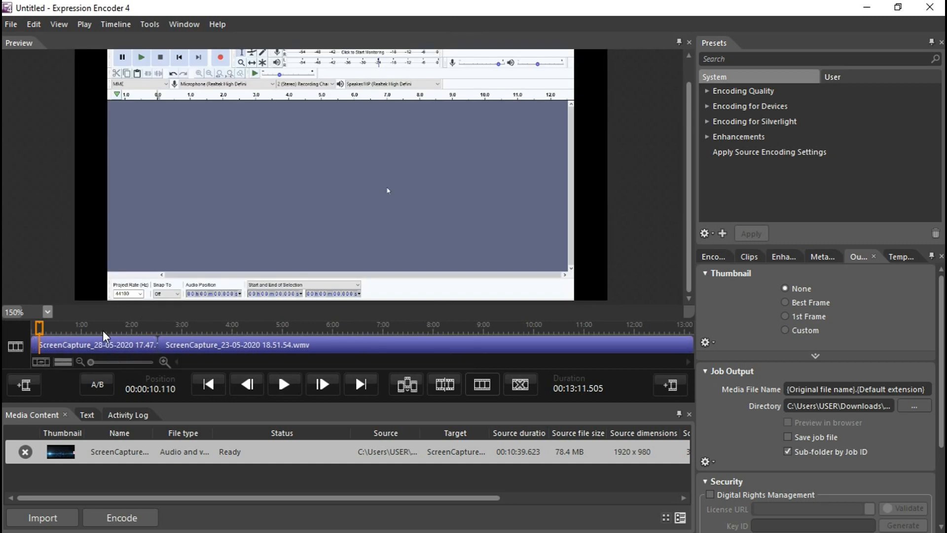
# - Play and scrub through the leader on the timeline to preview it
pyautogui.click(277, 387)
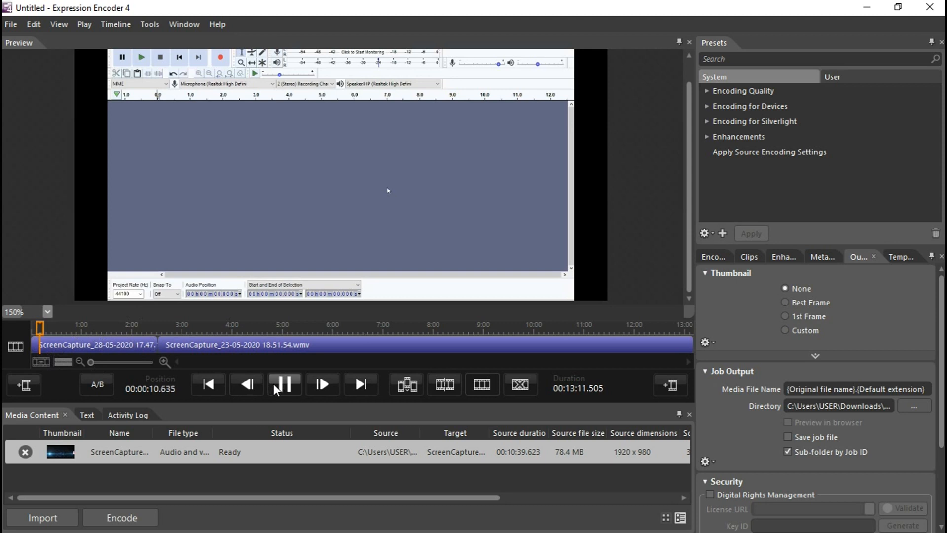
pyautogui.click(145, 332)
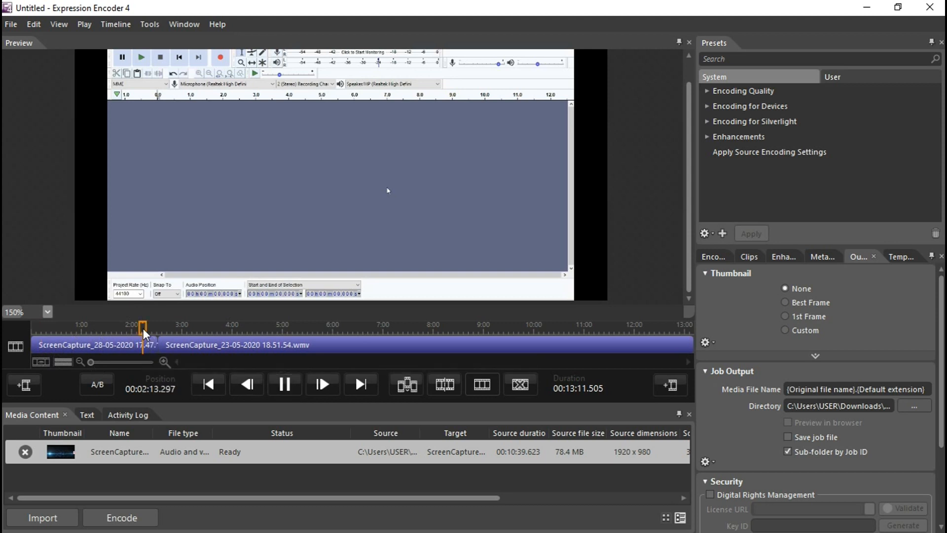
pyautogui.click(150, 326)
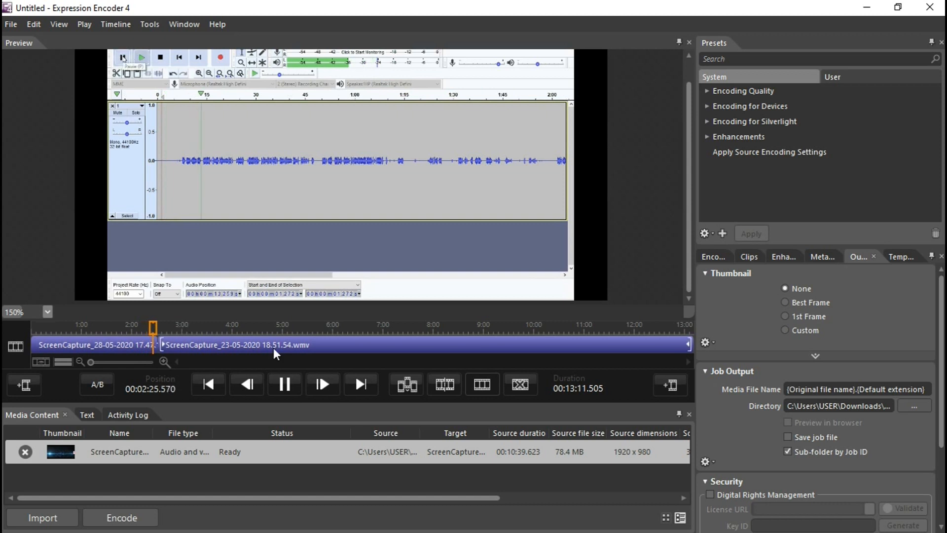
pyautogui.click(286, 381)
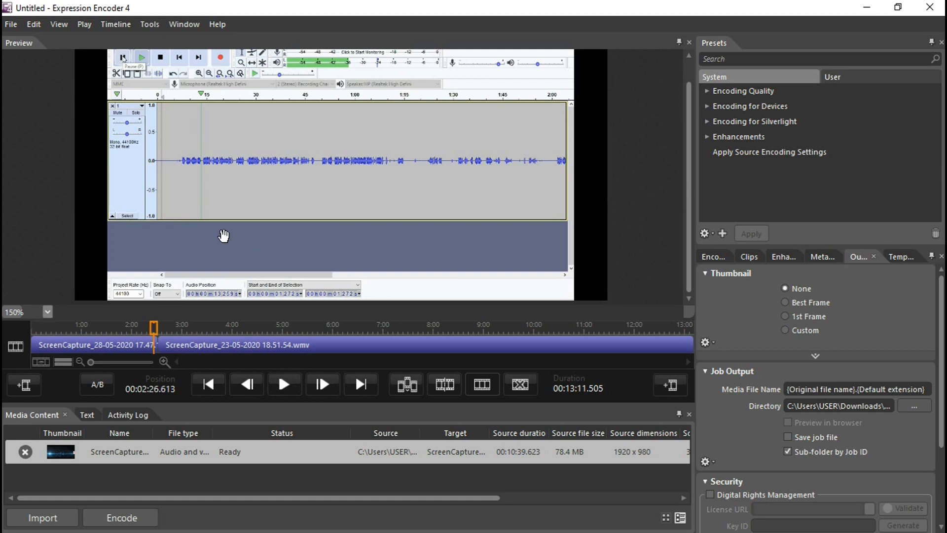
# - Add ScreenCapture_28-05-2020 17.47.10.wmv as a trailer after the main clip
pyautogui.rightClick(222, 345)
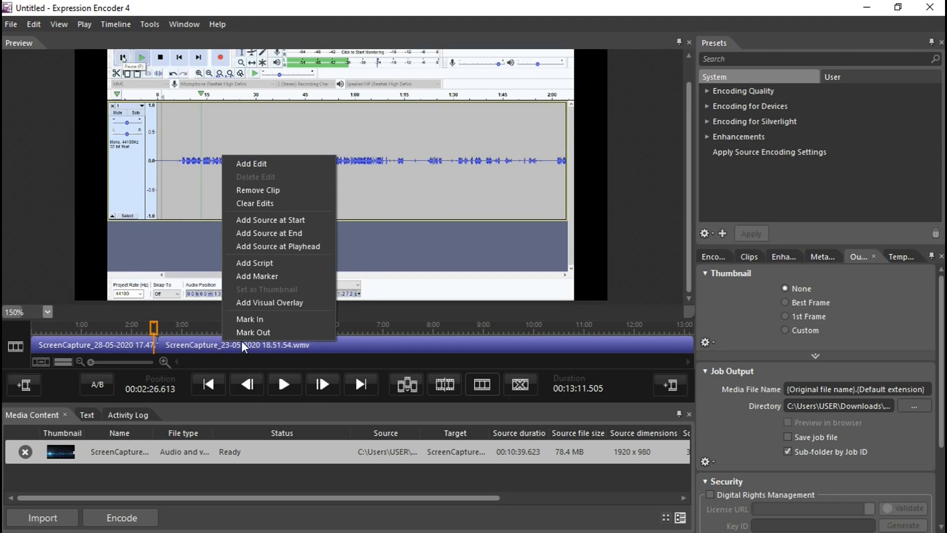
pyautogui.click(425, 283)
pyautogui.click(511, 344)
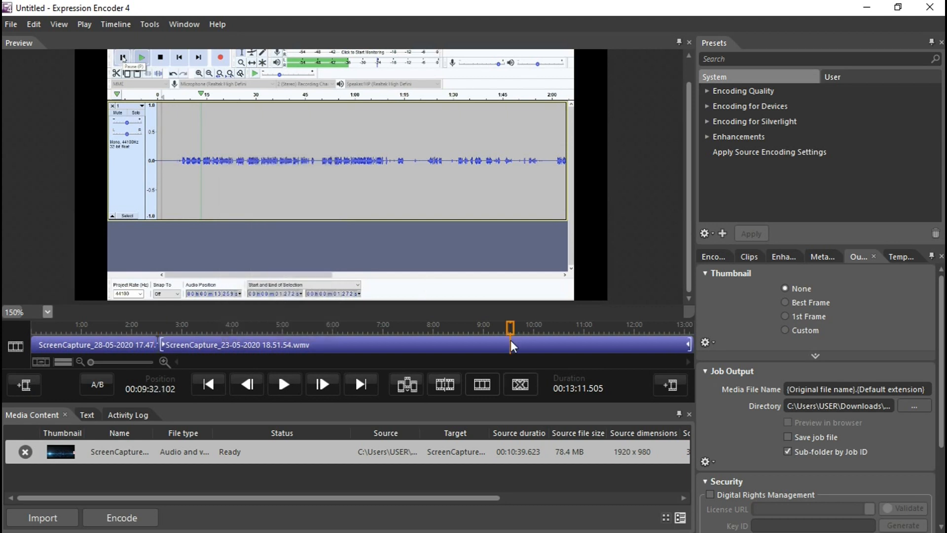
pyautogui.click(670, 385)
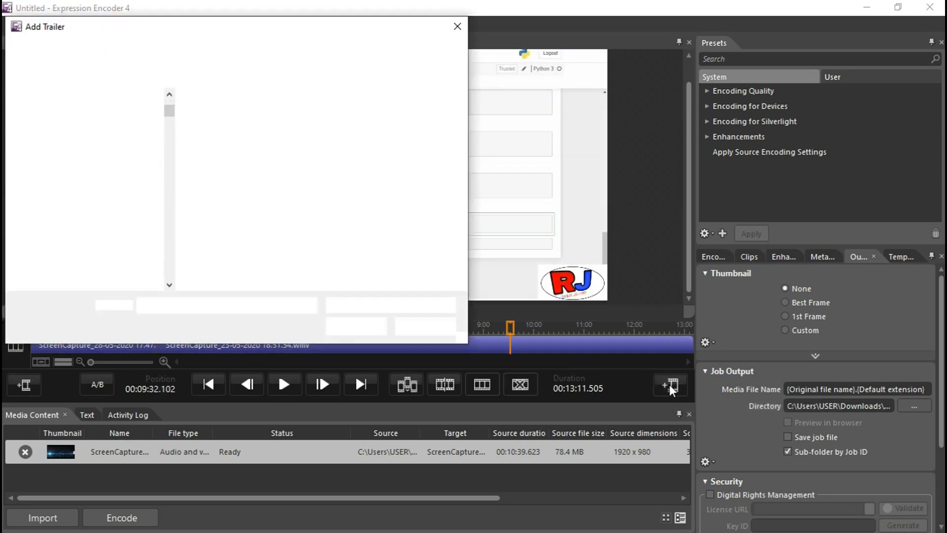
pyautogui.click(223, 144)
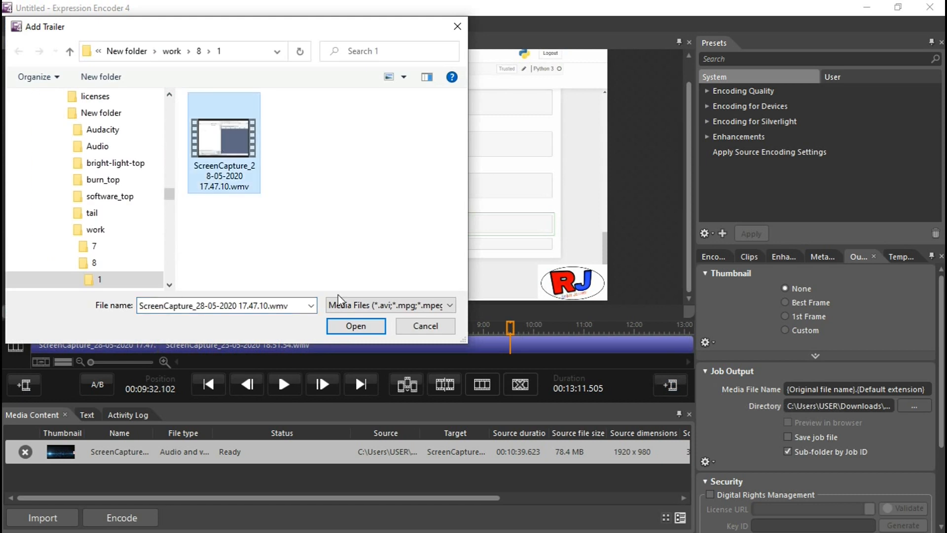
pyautogui.click(354, 326)
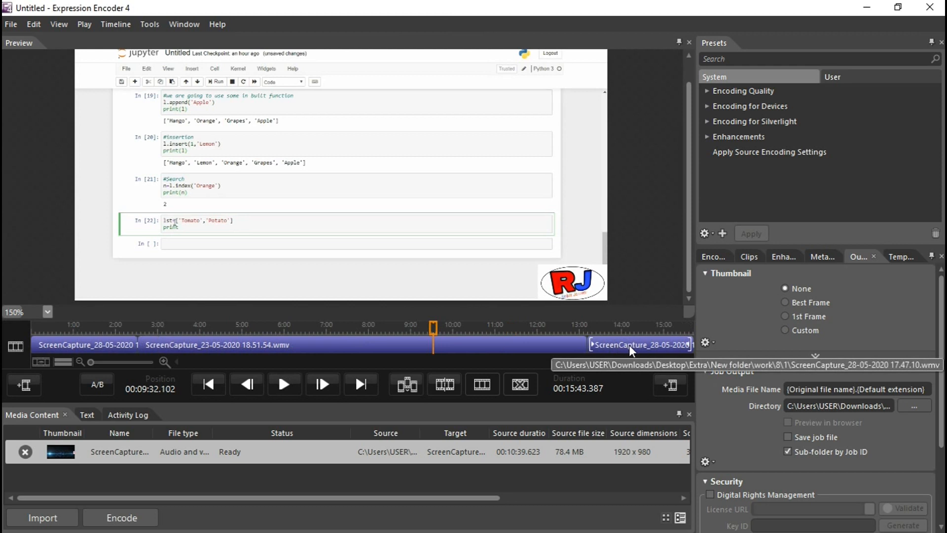
# - Move the playhead into the trailer clip and play it in the preview
pyautogui.click(617, 343)
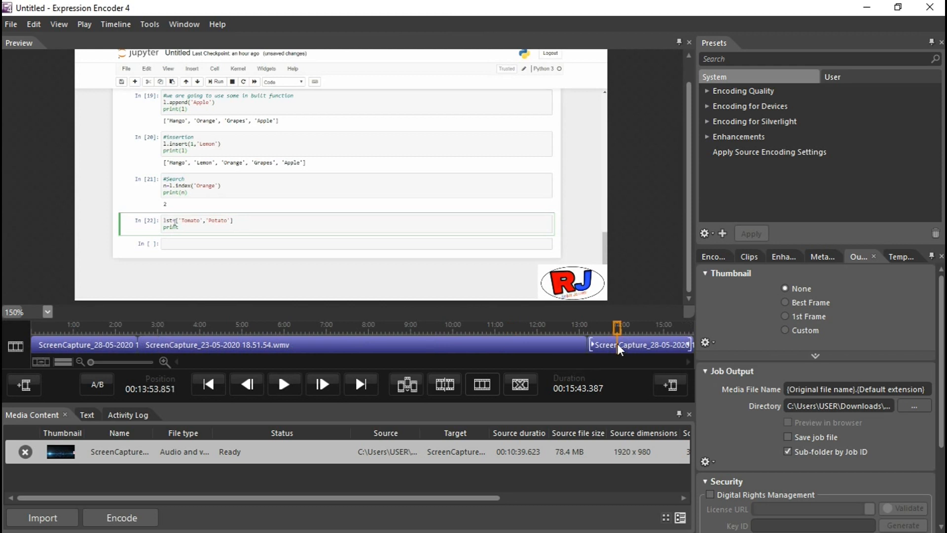
pyautogui.click(289, 384)
pyautogui.click(289, 383)
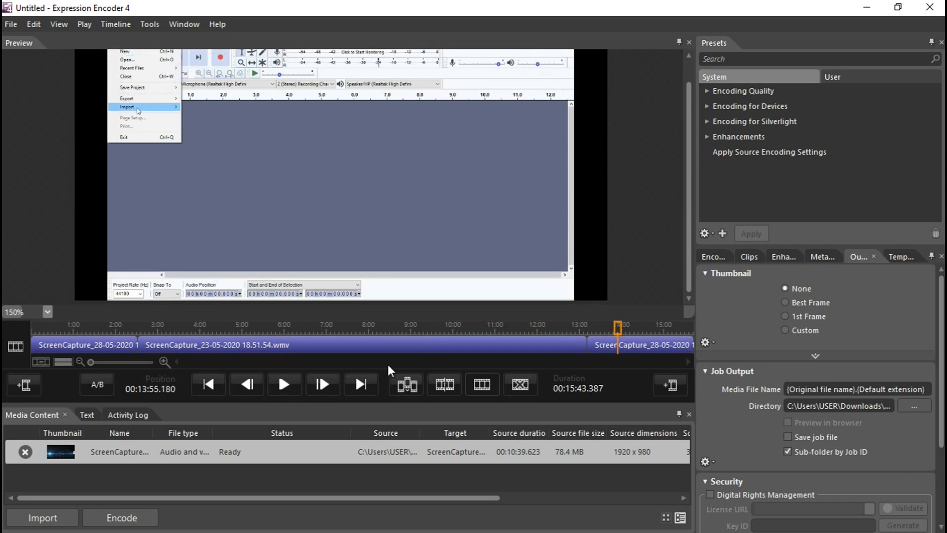
# - Remove the trailer clip from the timeline
pyautogui.rightClick(398, 345)
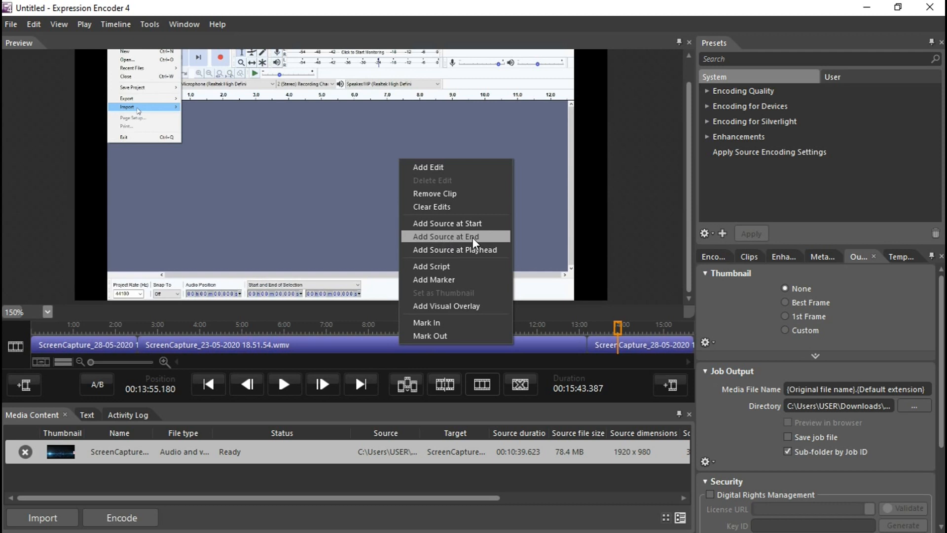
pyautogui.click(621, 279)
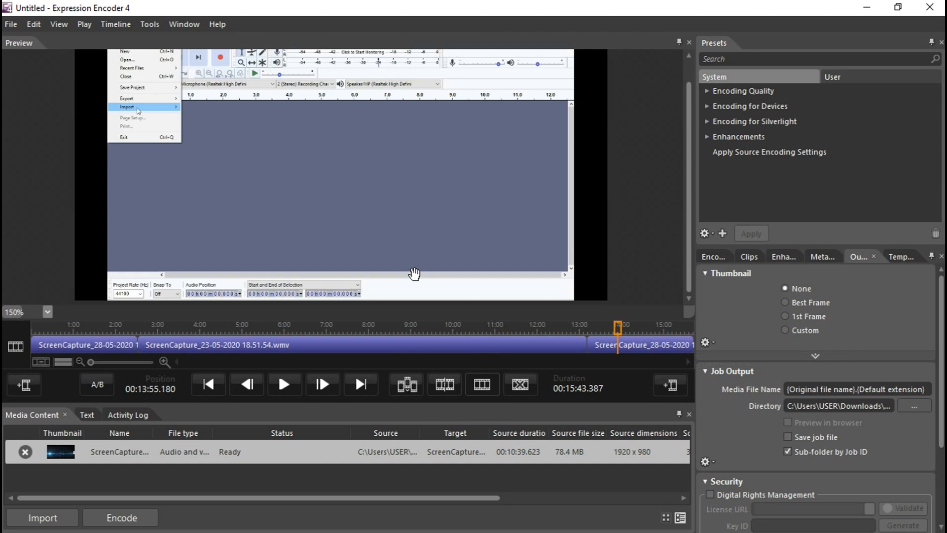
pyautogui.rightClick(622, 344)
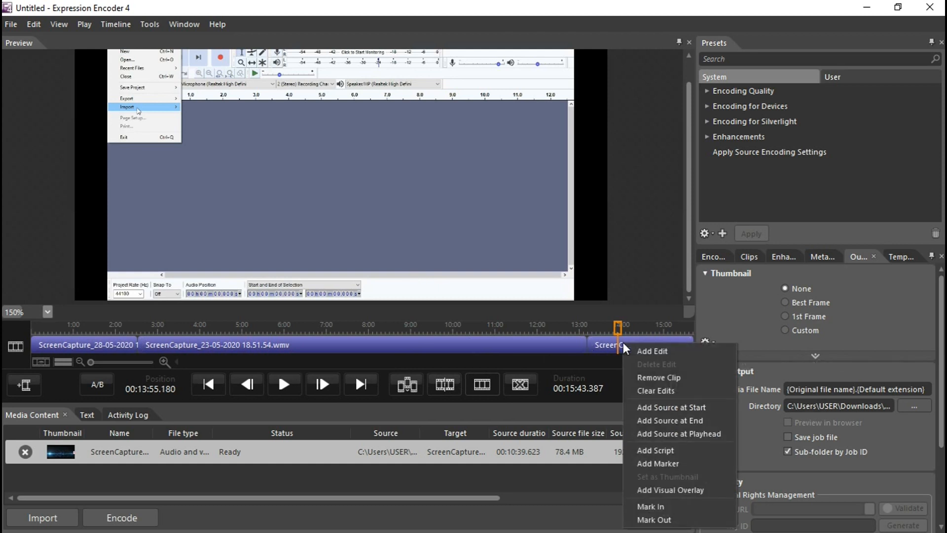
pyautogui.click(638, 377)
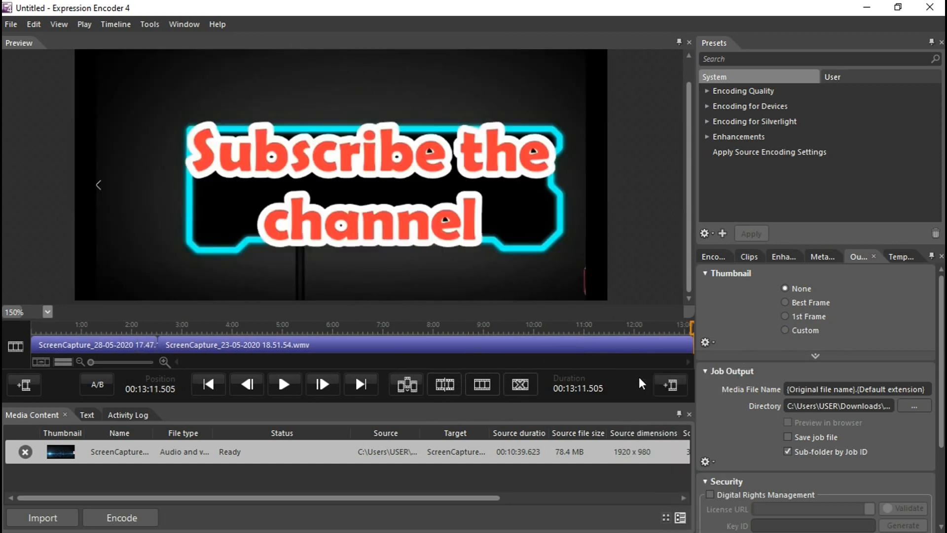
# - Remove the leader clip from the start of the timeline
pyautogui.click(105, 339)
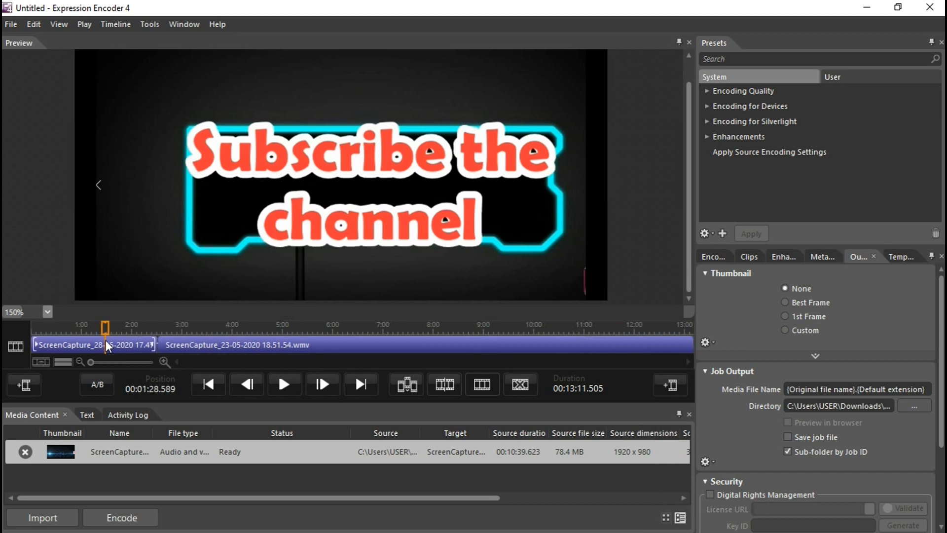
pyautogui.rightClick(106, 339)
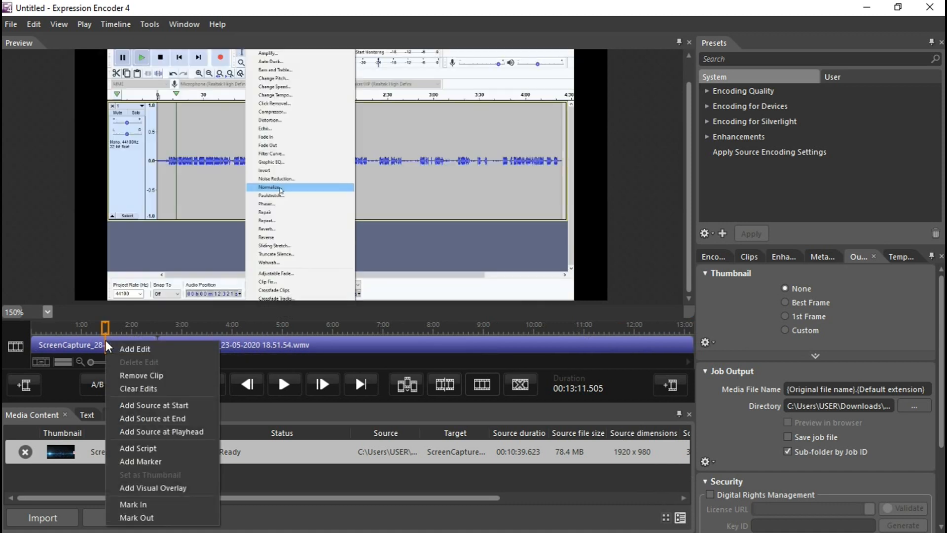
pyautogui.click(136, 375)
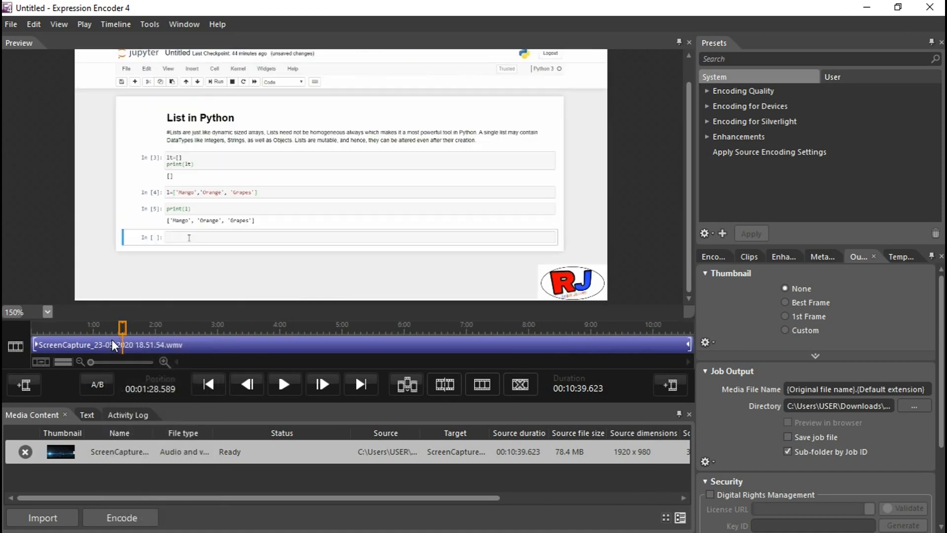
# - Play the main clip near its end in the preview to find where to cut
pyautogui.click(564, 343)
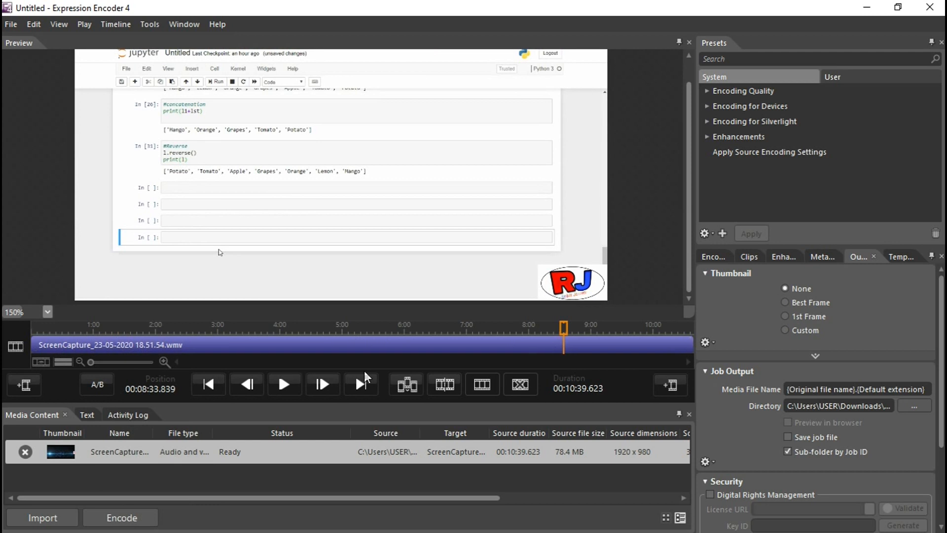
pyautogui.click(294, 384)
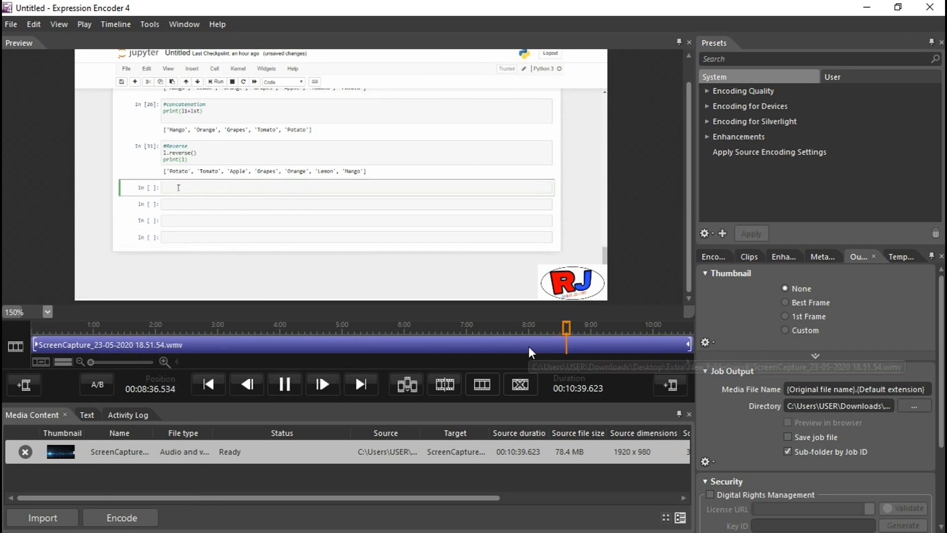
pyautogui.click(528, 344)
pyautogui.click(278, 384)
# - Split the main clip at about 7:54 by inserting an edit at the playhead
pyautogui.click(522, 345)
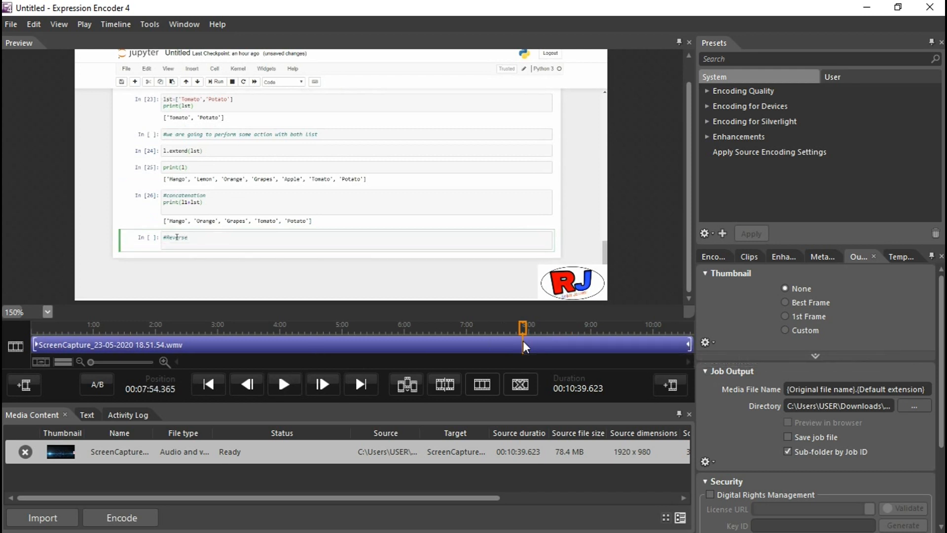
pyautogui.click(437, 390)
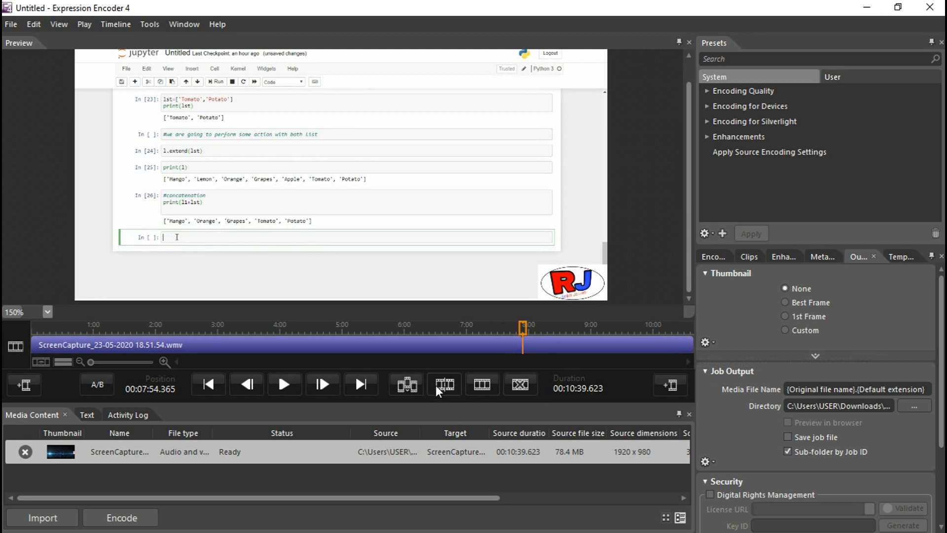
pyautogui.click(491, 345)
pyautogui.click(545, 345)
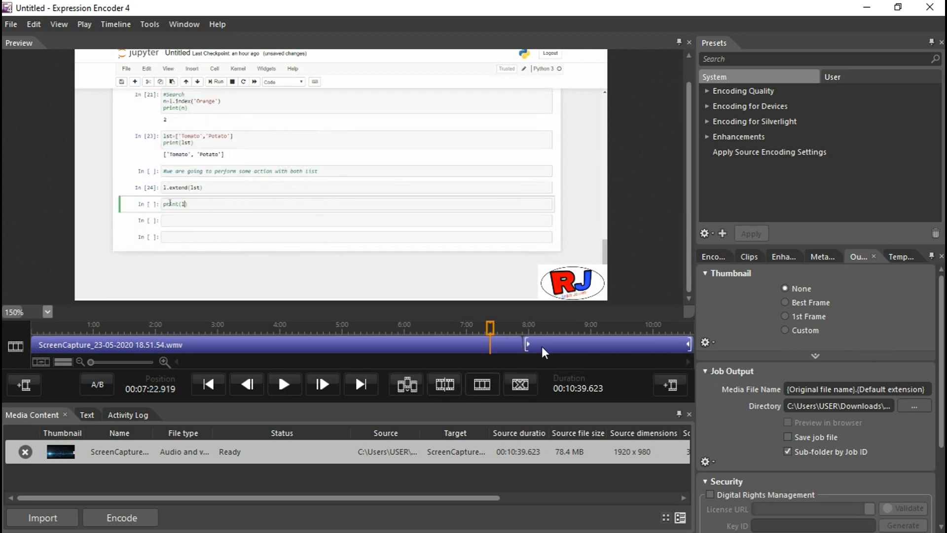
pyautogui.click(535, 349)
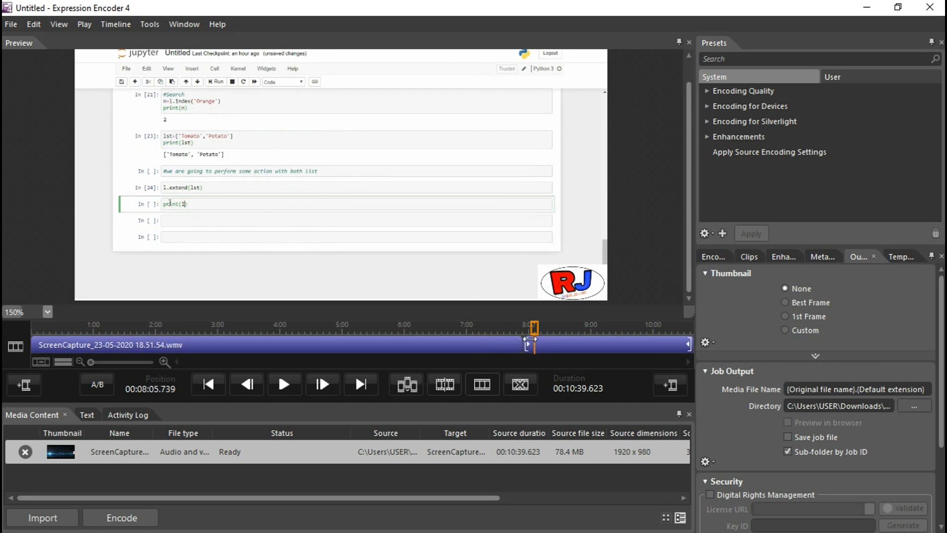
# - Play the preview around the new split point to check the cut
pyautogui.click(530, 334)
pyautogui.click(285, 379)
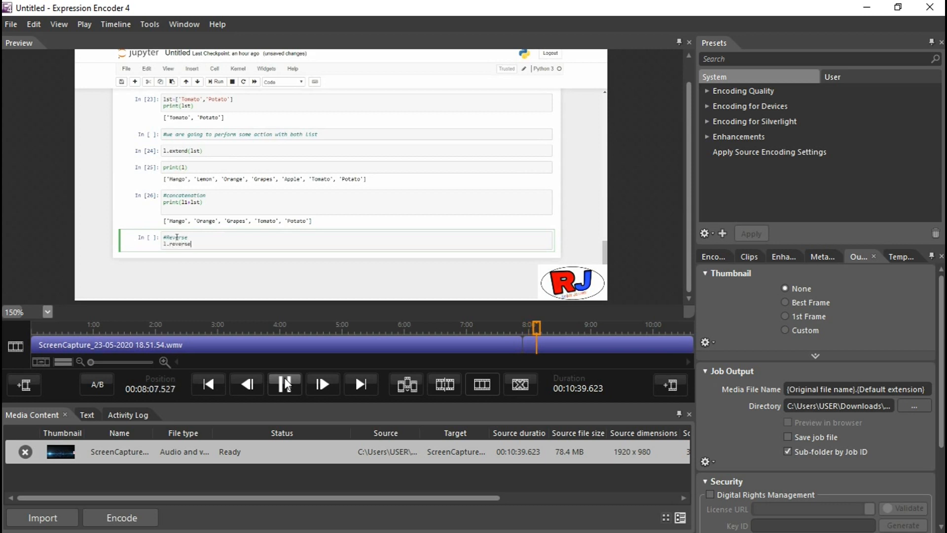
pyautogui.click(285, 382)
pyautogui.click(284, 384)
# - Remove the segment after the split from the timeline
pyautogui.click(549, 339)
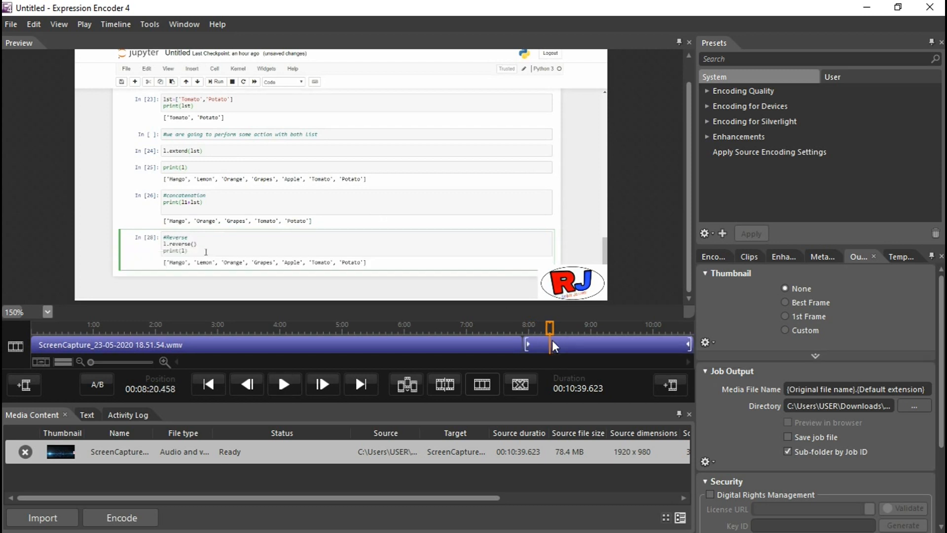
pyautogui.rightClick(565, 348)
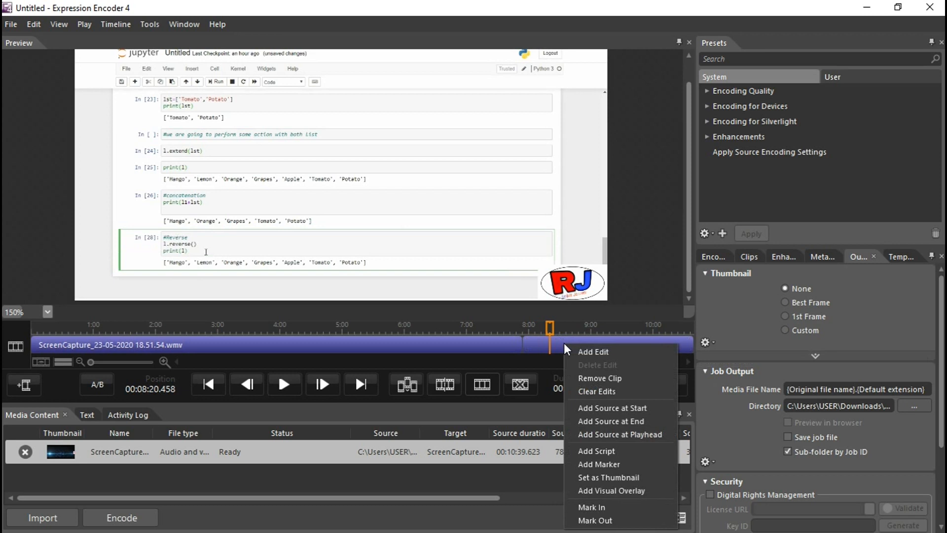
pyautogui.click(590, 377)
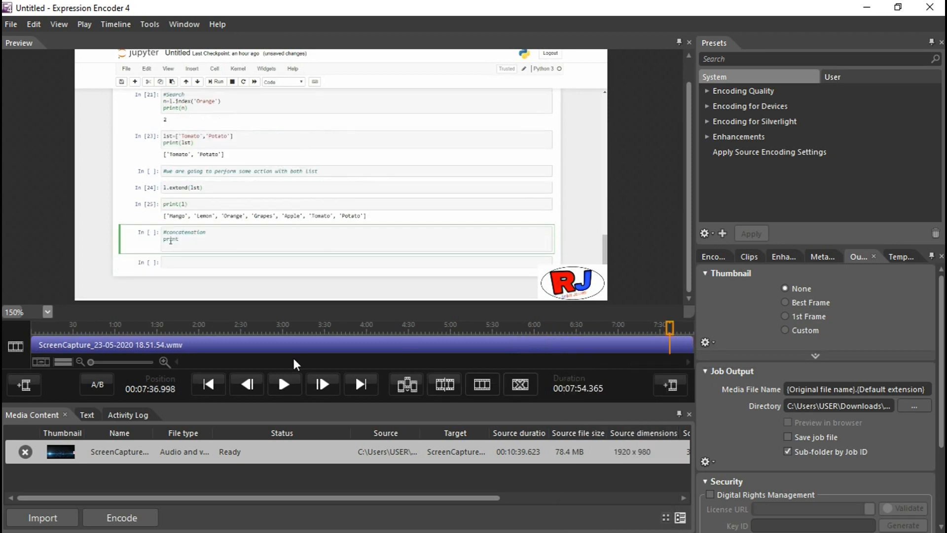
# - Play the trimmed video and jump to its end
pyautogui.click(289, 388)
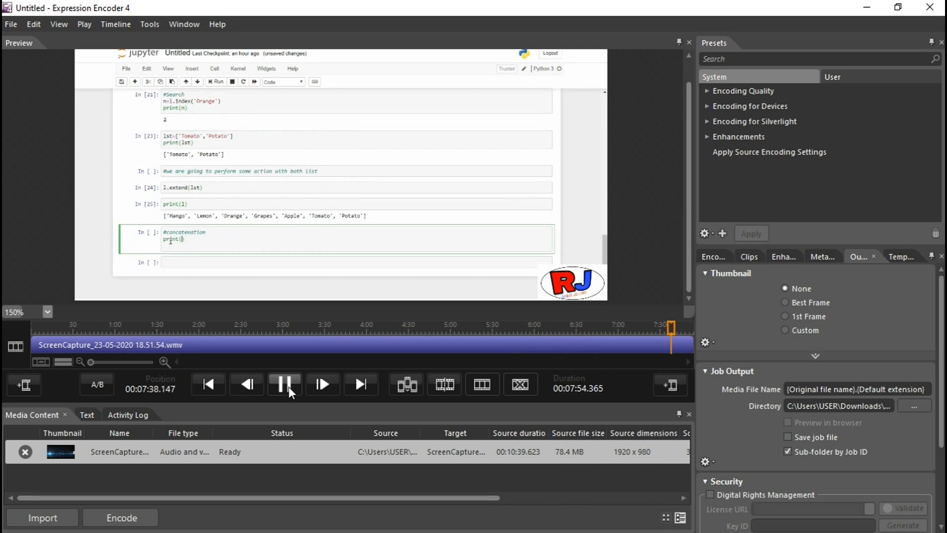
pyautogui.click(680, 327)
pyautogui.click(690, 327)
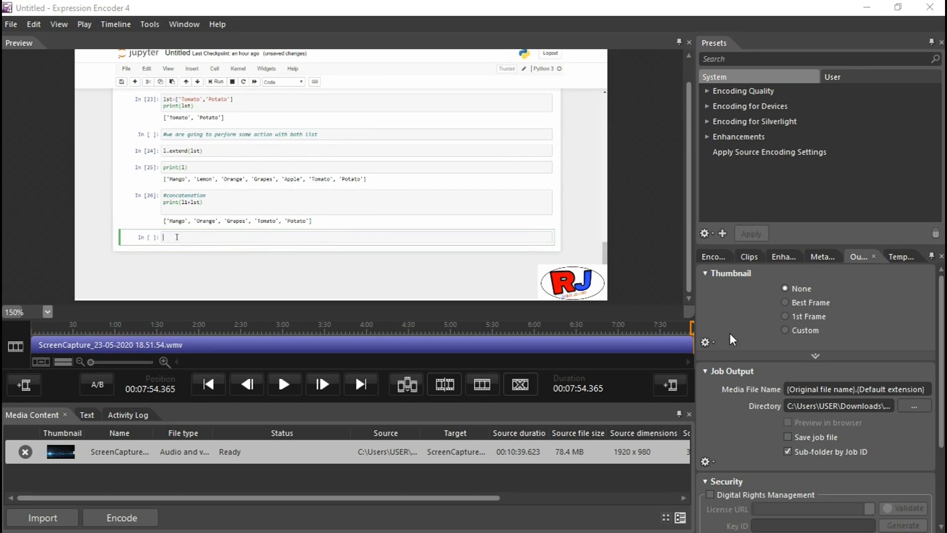
# - Add Welcome.jpg as a visual overlay on the video
pyautogui.click(777, 260)
pyautogui.scroll(-3, 750, 399)
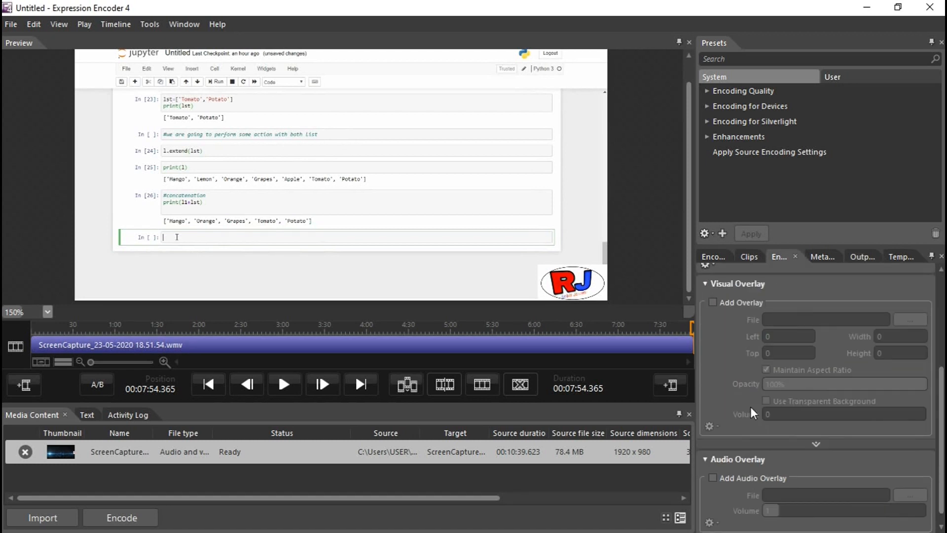
pyautogui.click(712, 302)
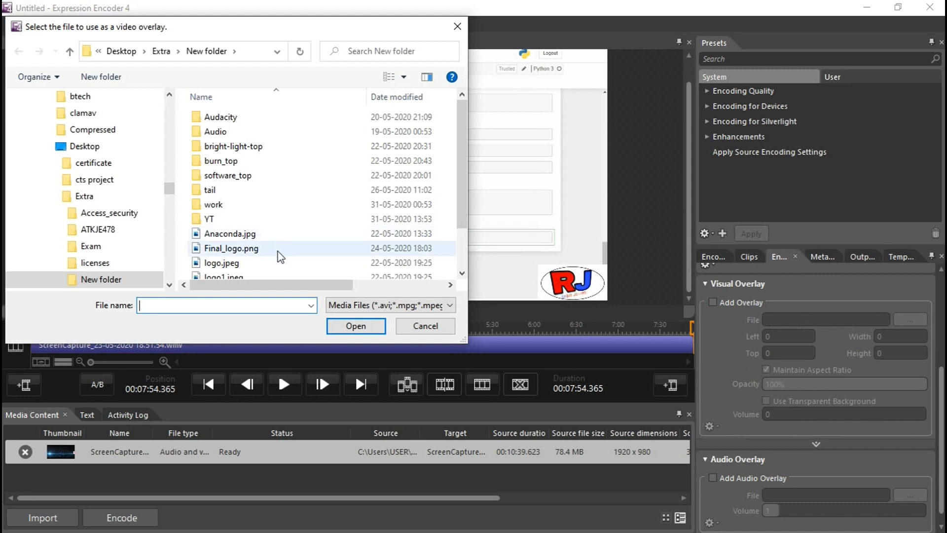
pyautogui.scroll(-1, 280, 266)
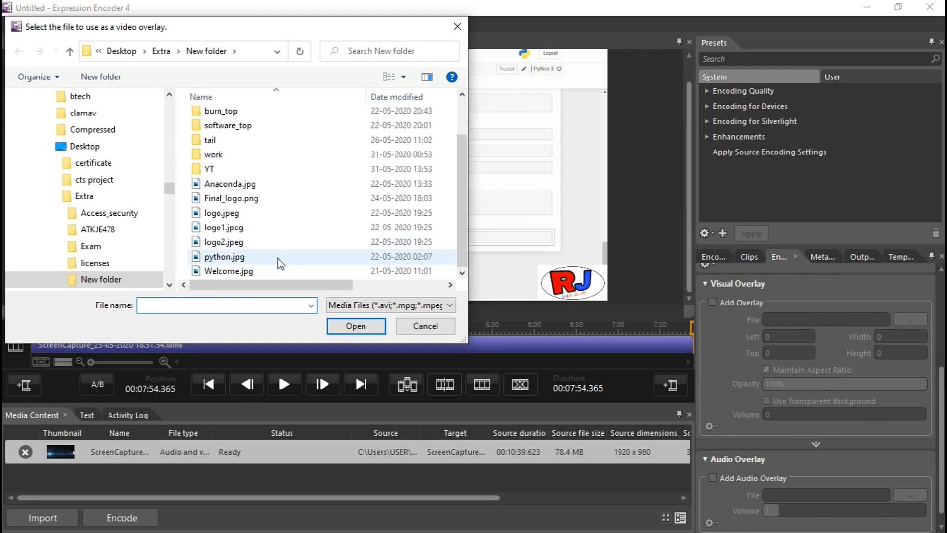
pyautogui.click(266, 272)
pyautogui.click(340, 329)
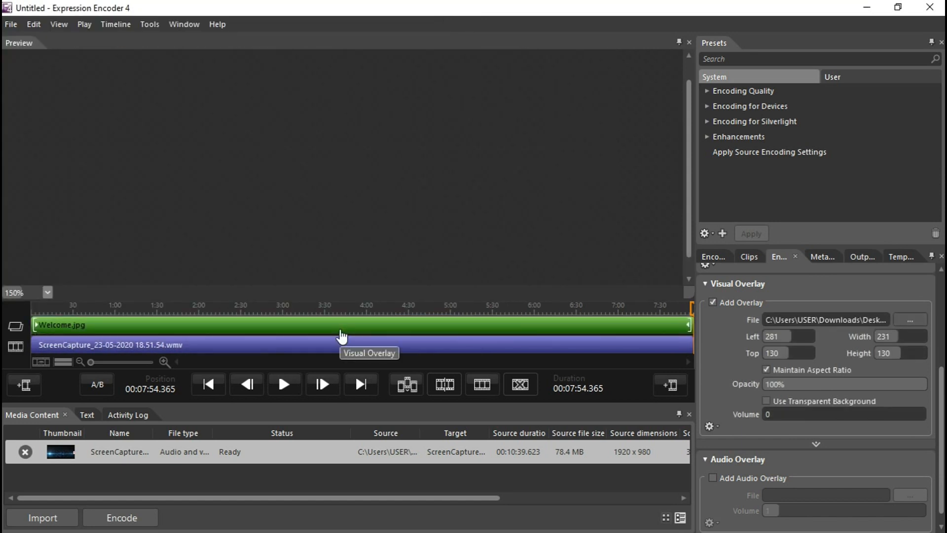
# - Shrink the Welcome overlay to about 84×47 in the lower-right corner and trim it to span roughly 2:00 to 5:35
pyautogui.moveTo(437, 226); pyautogui.dragTo(425, 193)
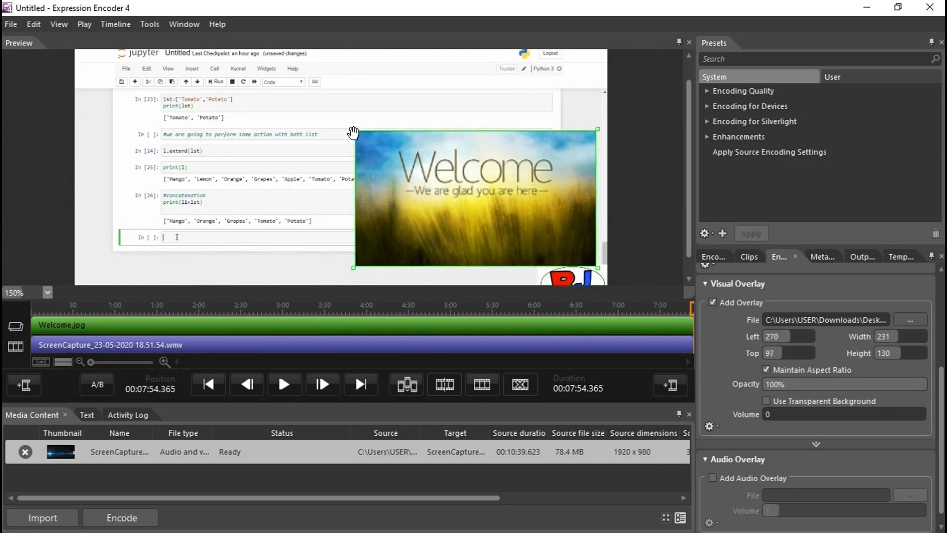
pyautogui.moveTo(349, 123); pyautogui.dragTo(549, 263)
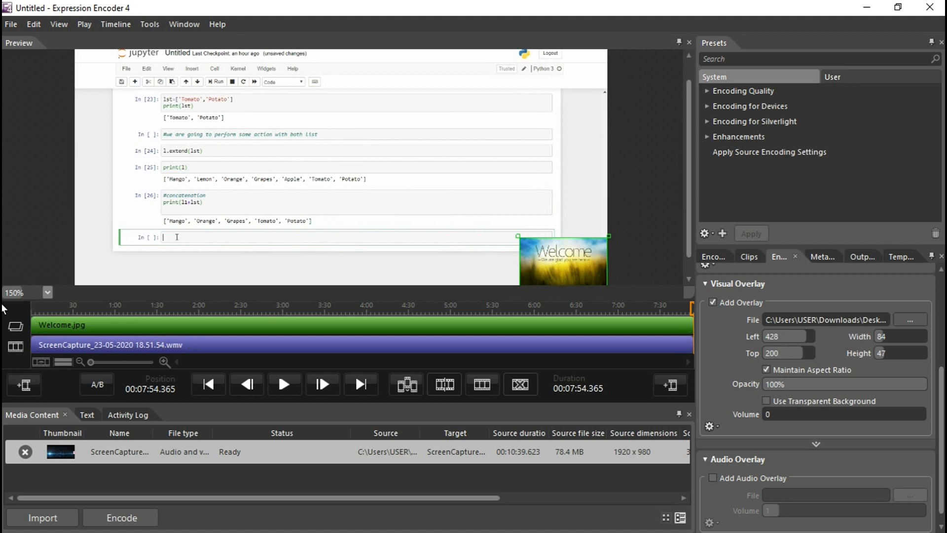
pyautogui.moveTo(32, 321); pyautogui.dragTo(191, 343)
pyautogui.moveTo(689, 325); pyautogui.dragTo(488, 325)
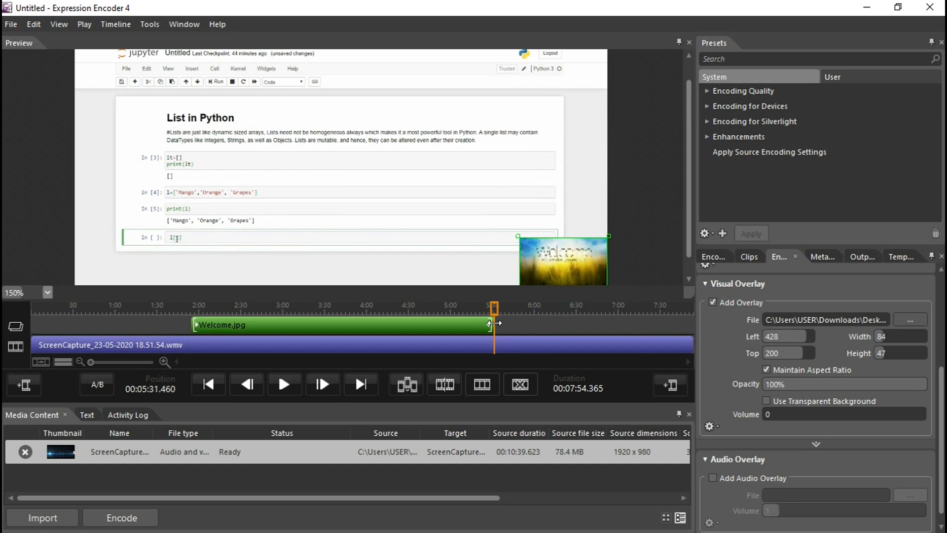
# - Preview the video with the overlay at 100% zoom across the overlay's time range
pyautogui.scroll(-5, 438, 229)
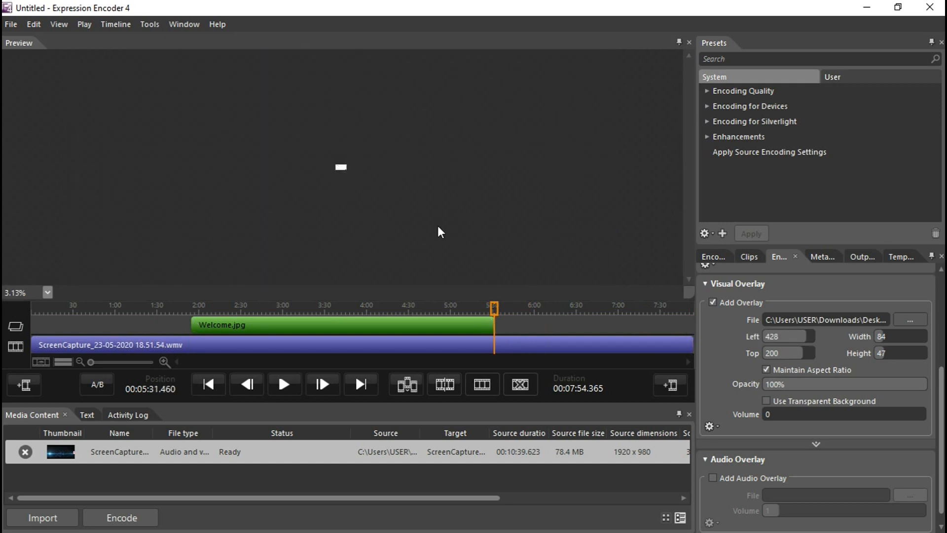
pyautogui.scroll(3, 439, 228)
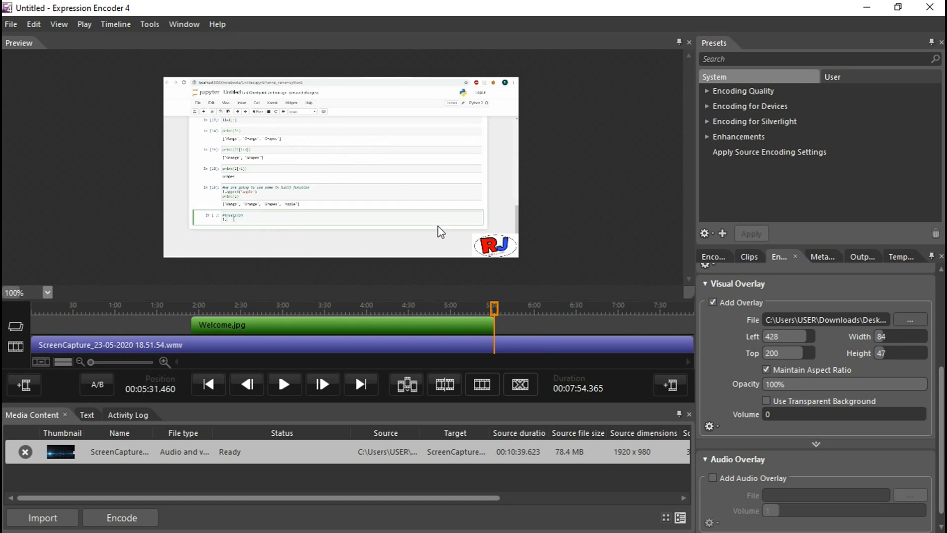
pyautogui.click(372, 323)
pyautogui.click(364, 305)
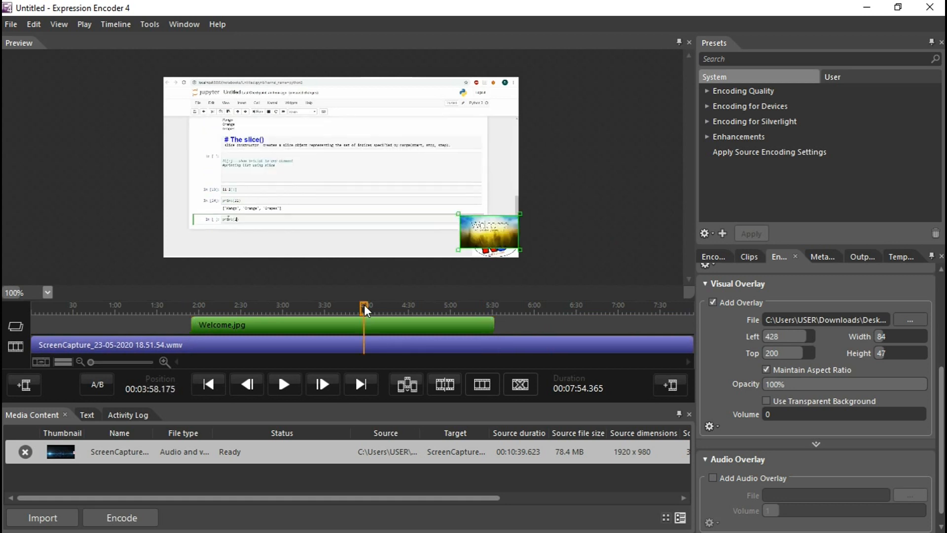
pyautogui.click(464, 306)
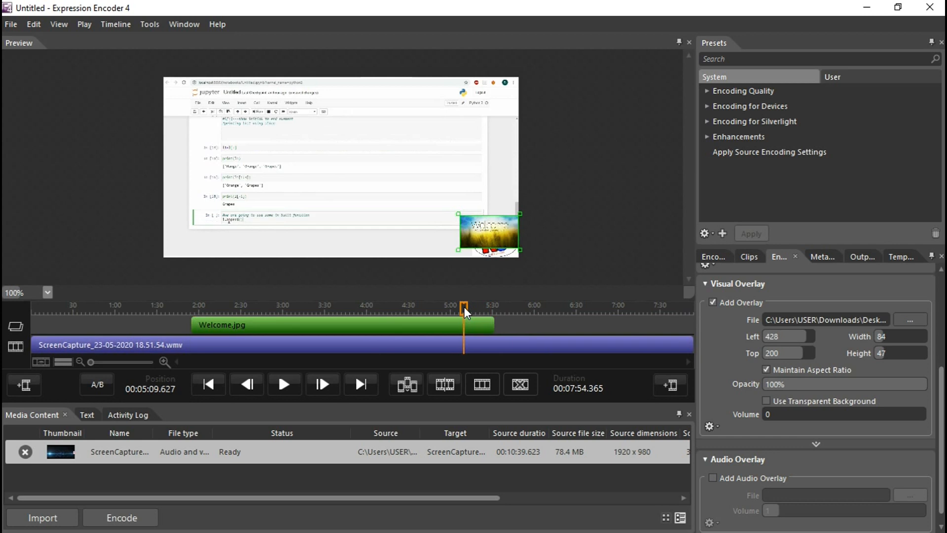
pyautogui.click(284, 384)
pyautogui.click(486, 307)
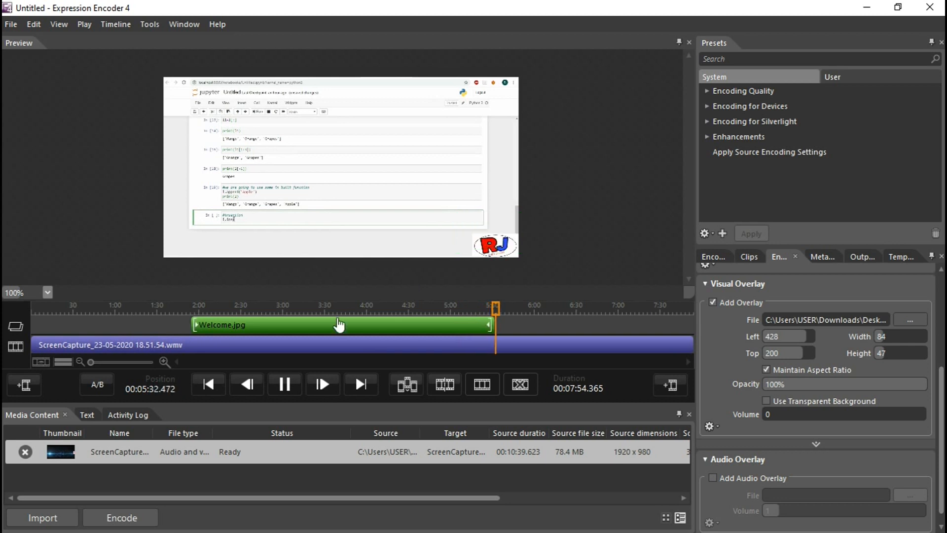
pyautogui.click(285, 386)
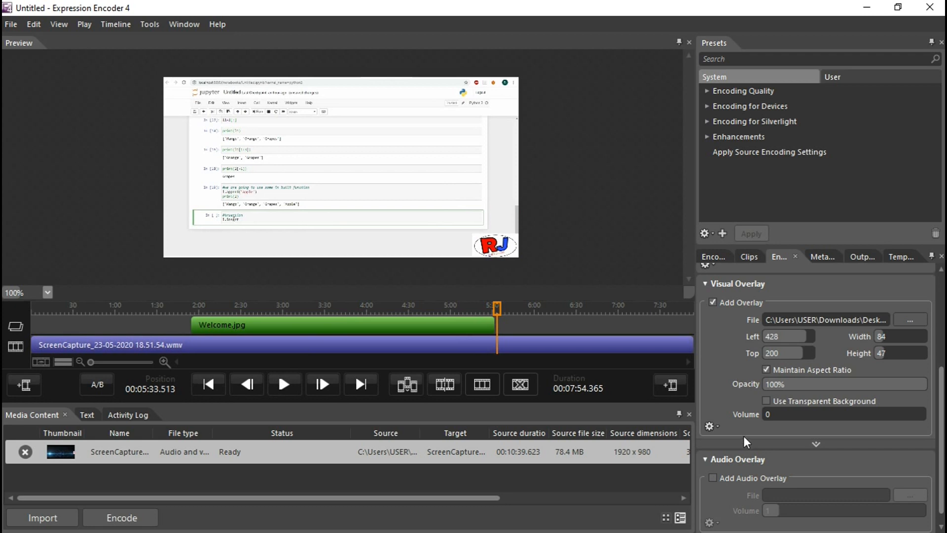
# - Add drum_and_ring.mpeg as an audio overlay, listing all file types in the file picker
pyautogui.scroll(-1, 744, 436)
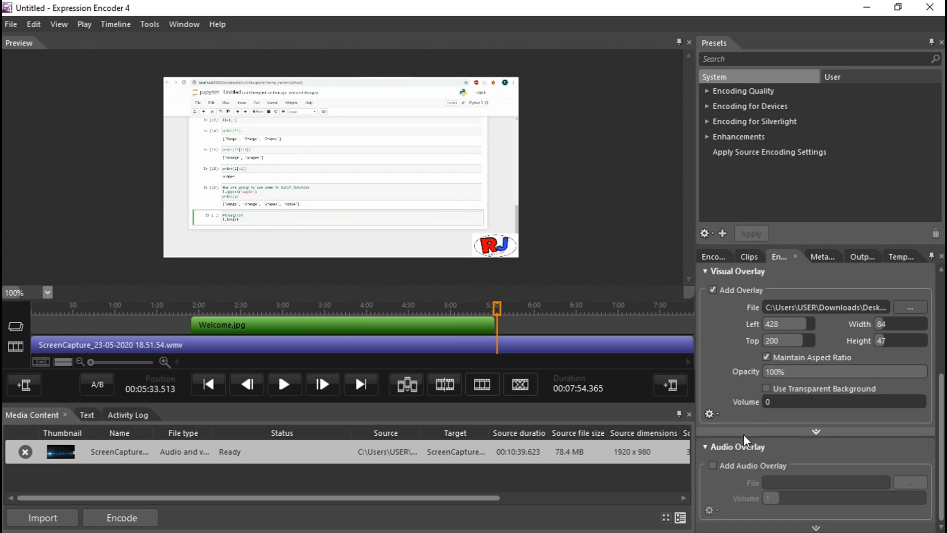
pyautogui.click(717, 464)
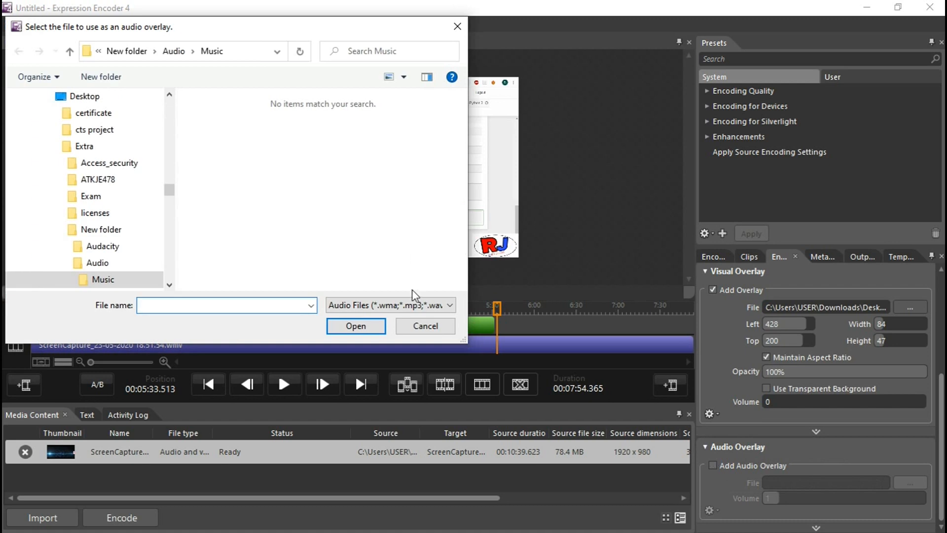
pyautogui.click(417, 308)
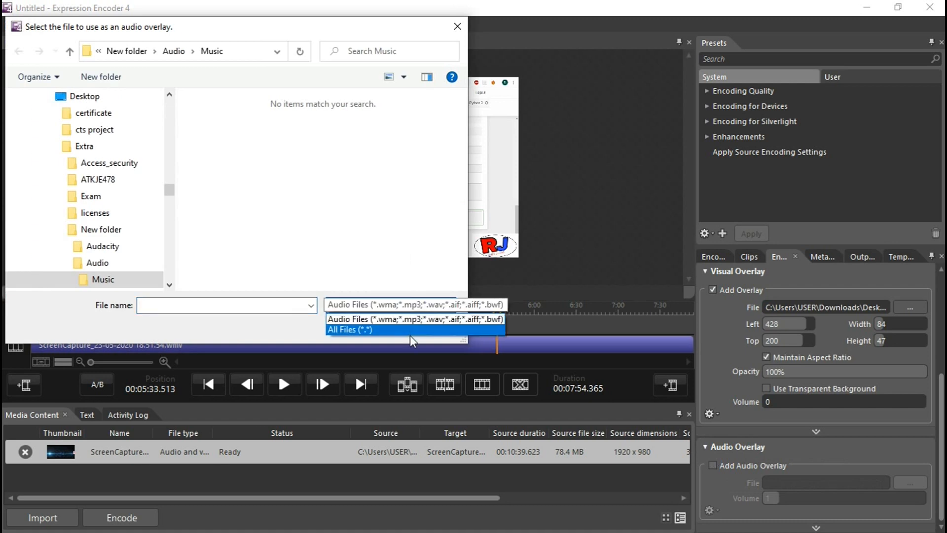
pyautogui.click(410, 335)
pyautogui.click(413, 309)
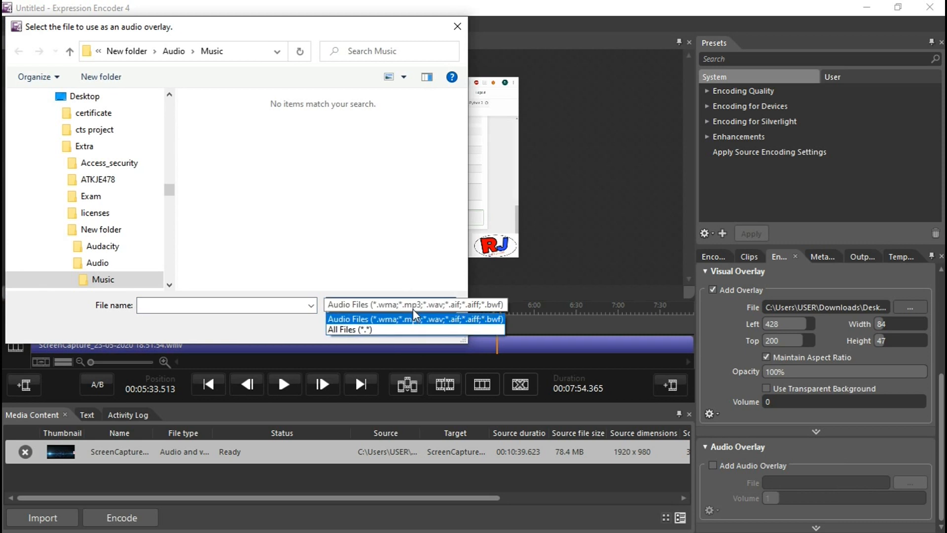
pyautogui.click(413, 326)
pyautogui.click(420, 309)
pyautogui.click(413, 330)
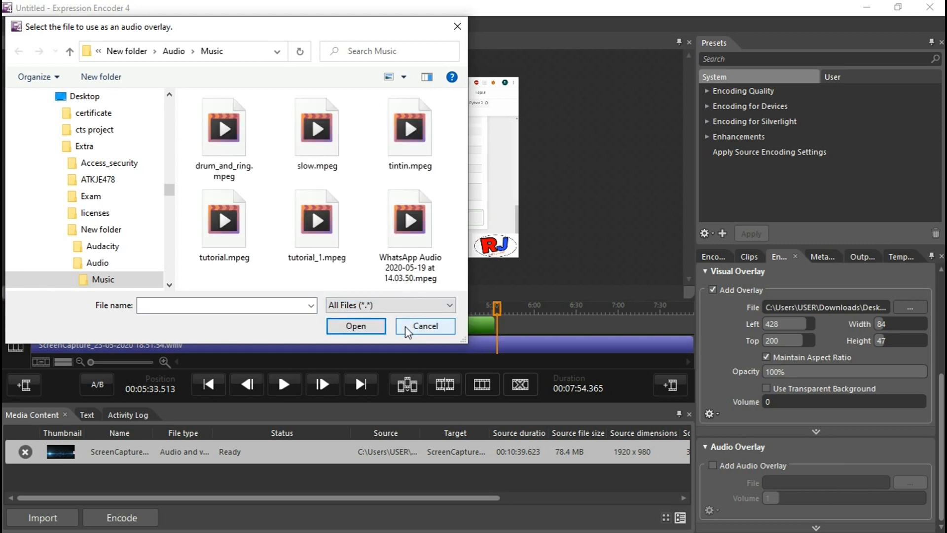
pyautogui.click(234, 148)
pyautogui.click(373, 328)
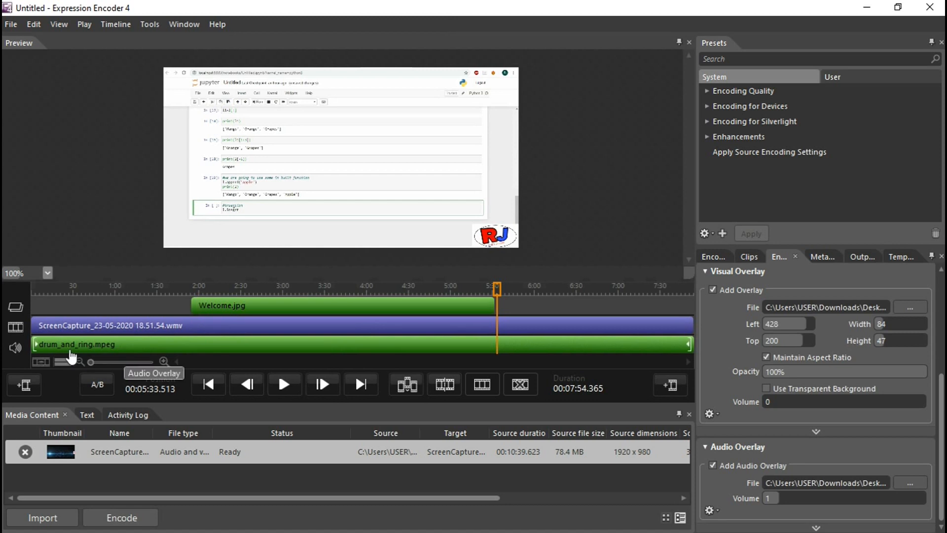
# - Trim the audio overlay to end at about 6:35 and set its volume to 0.1
pyautogui.moveTo(34, 343)
pyautogui.mouseDown()
pyautogui.moveTo(101, 347)
pyautogui.moveTo(32, 349)
pyautogui.mouseUp()
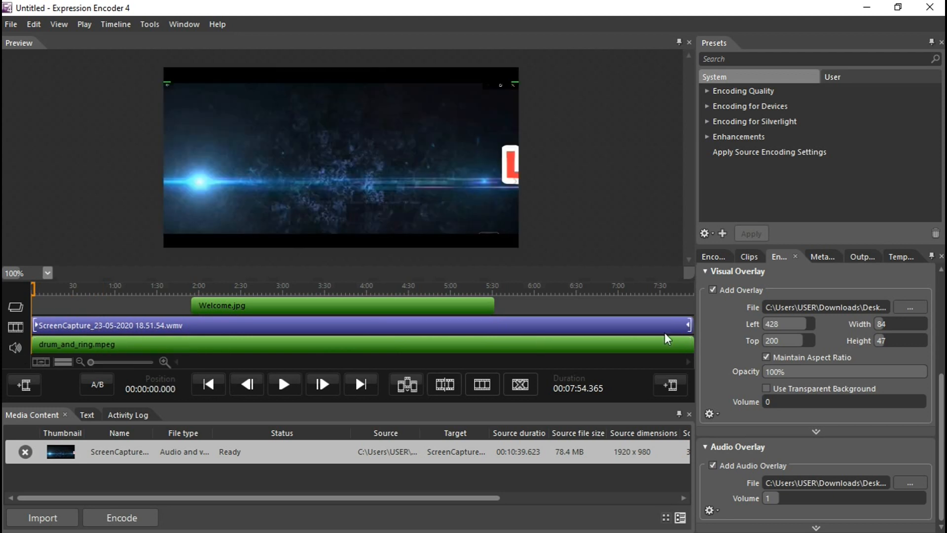
pyautogui.moveTo(687, 348); pyautogui.dragTo(582, 342)
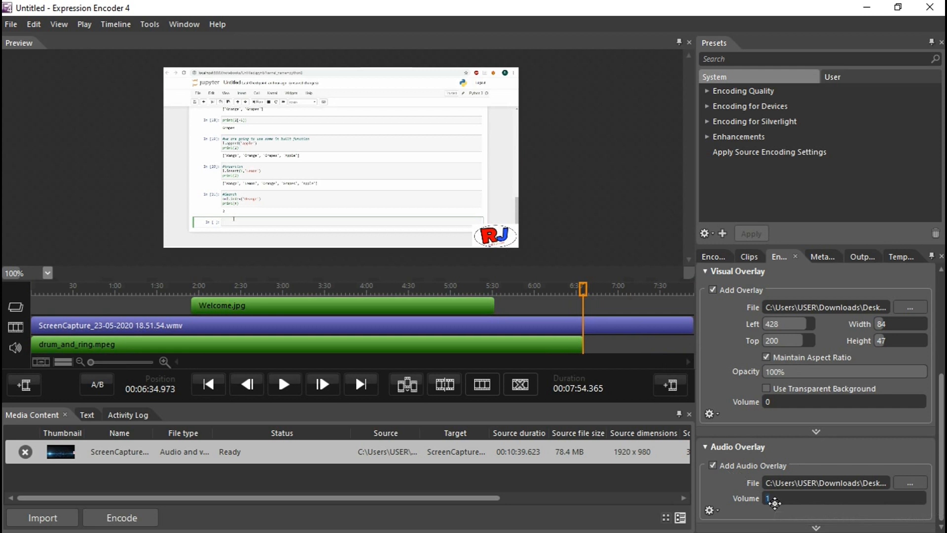
pyautogui.write('10')
pyautogui.write('.1')
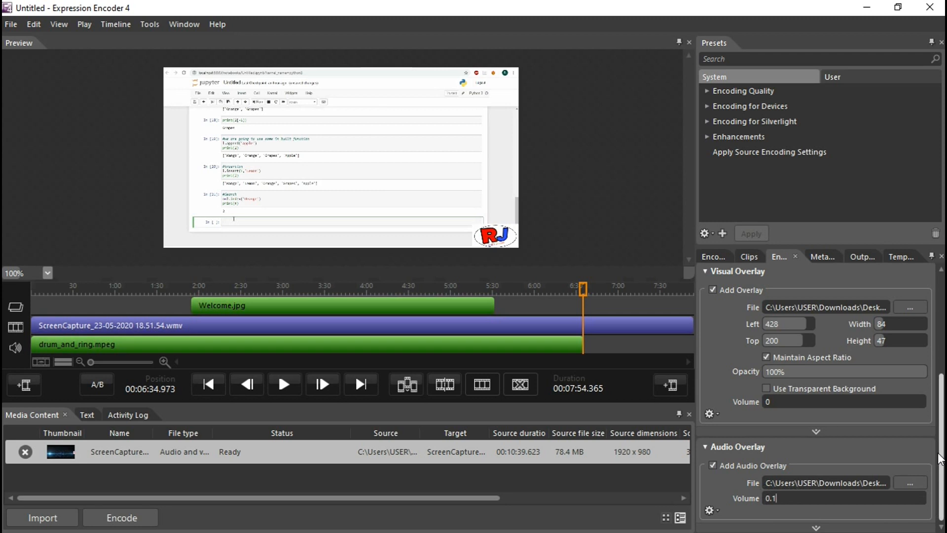
# - Set the source audio volume to 10 and turn on Volume Leveling
pyautogui.scroll(4, 940, 459)
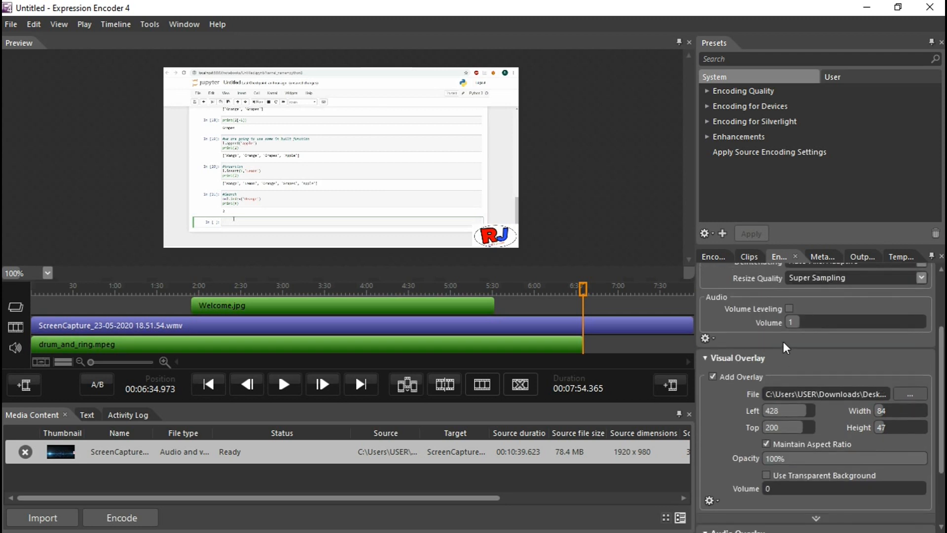
pyautogui.click(796, 322)
pyautogui.write('10')
pyautogui.click(787, 308)
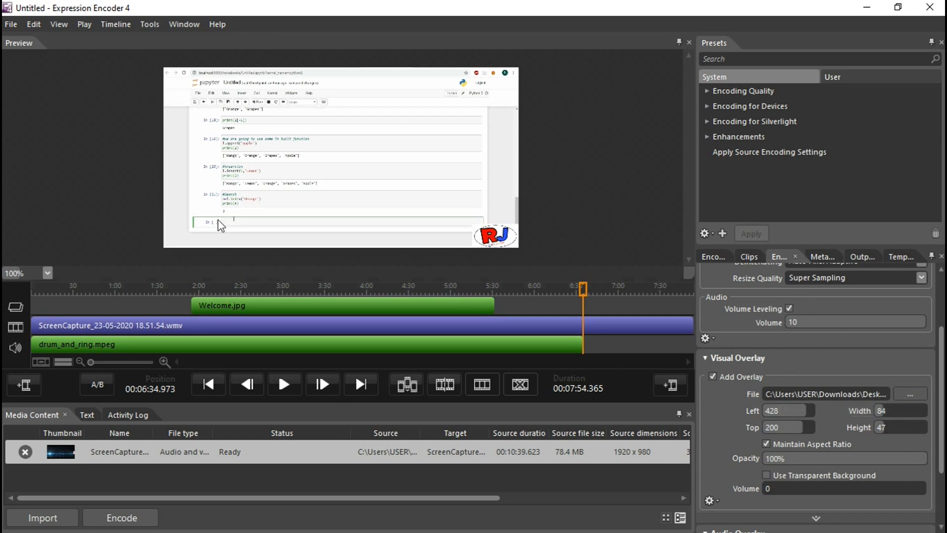
# - Preview the video from the start and around the overlay's start and end times on the timeline
pyautogui.click(43, 295)
pyautogui.click(283, 384)
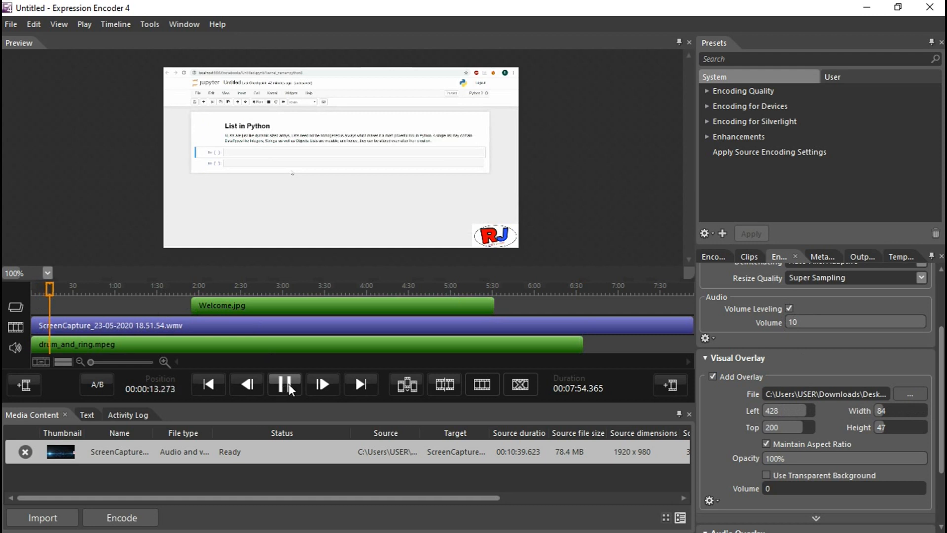
pyautogui.click(290, 389)
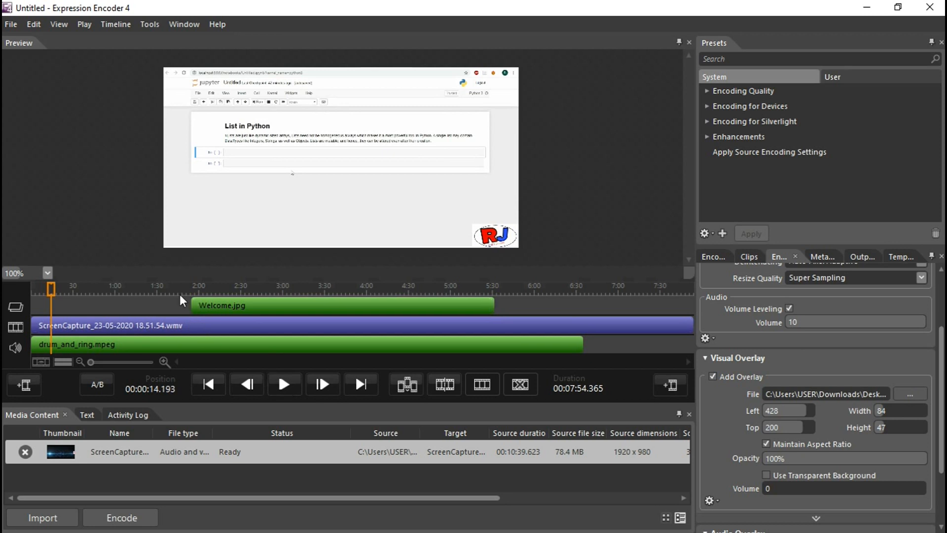
pyautogui.moveTo(181, 283); pyautogui.dragTo(186, 284)
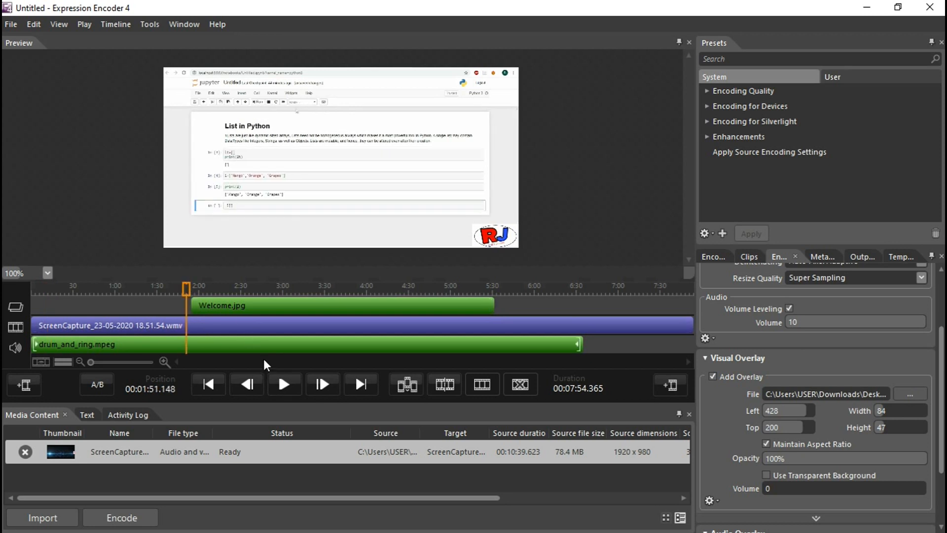
pyautogui.click(285, 384)
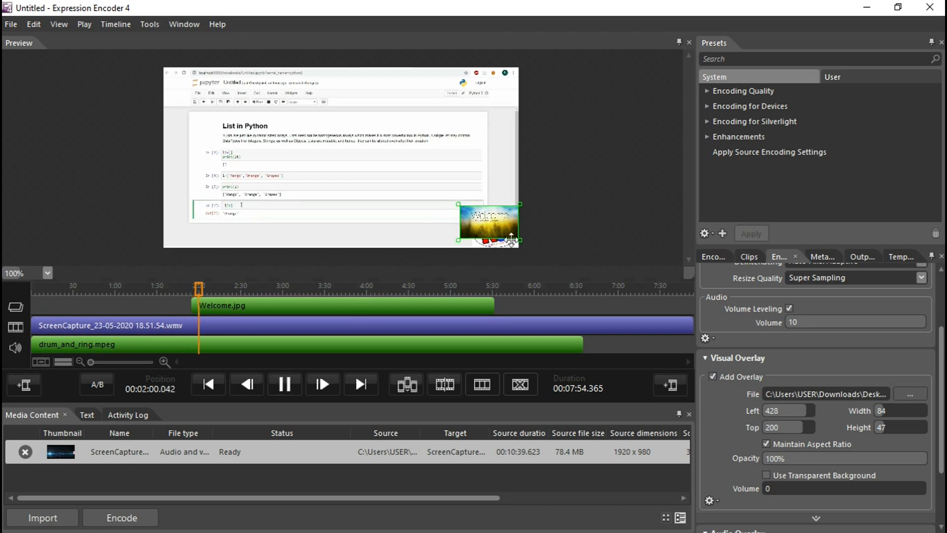
pyautogui.click(483, 287)
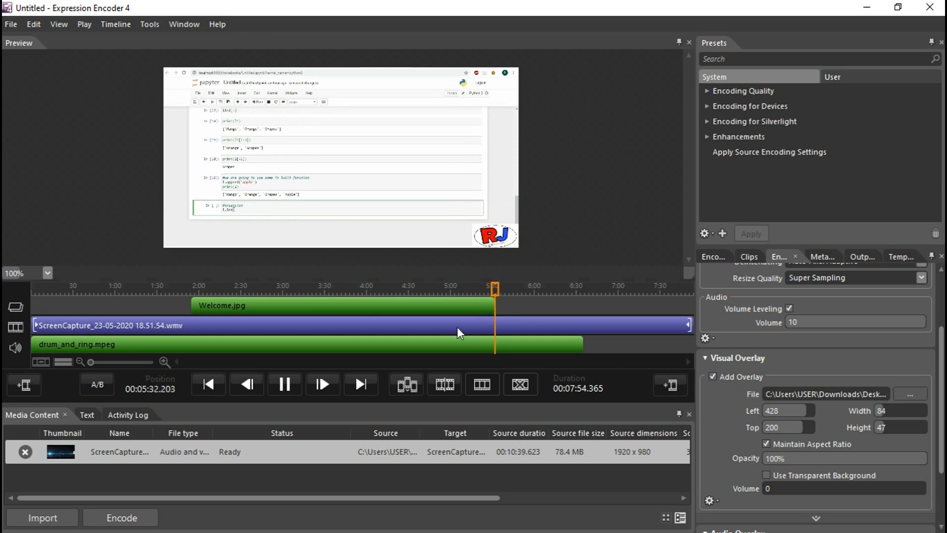
pyautogui.click(285, 385)
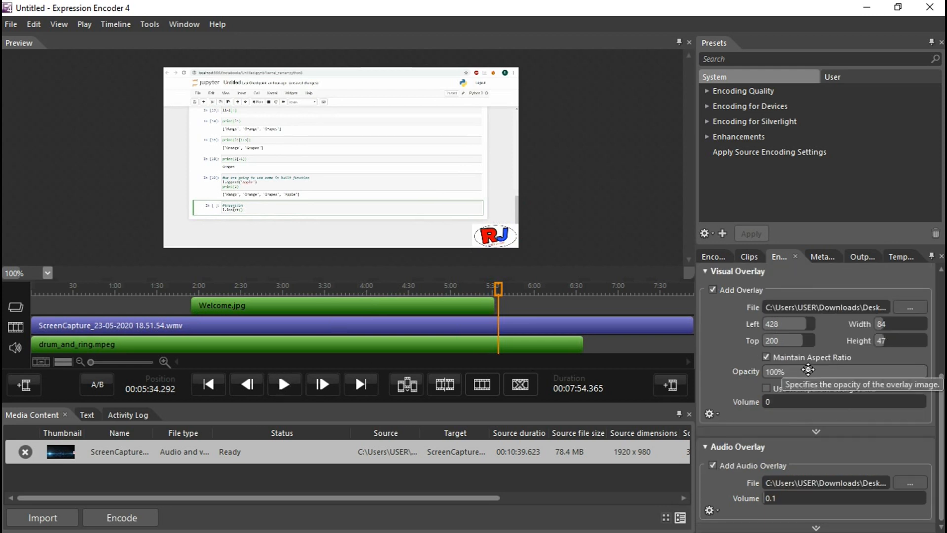
# - Apply the Best Quality preset from the Encoding Quality presets
pyautogui.scroll(3, 809, 369)
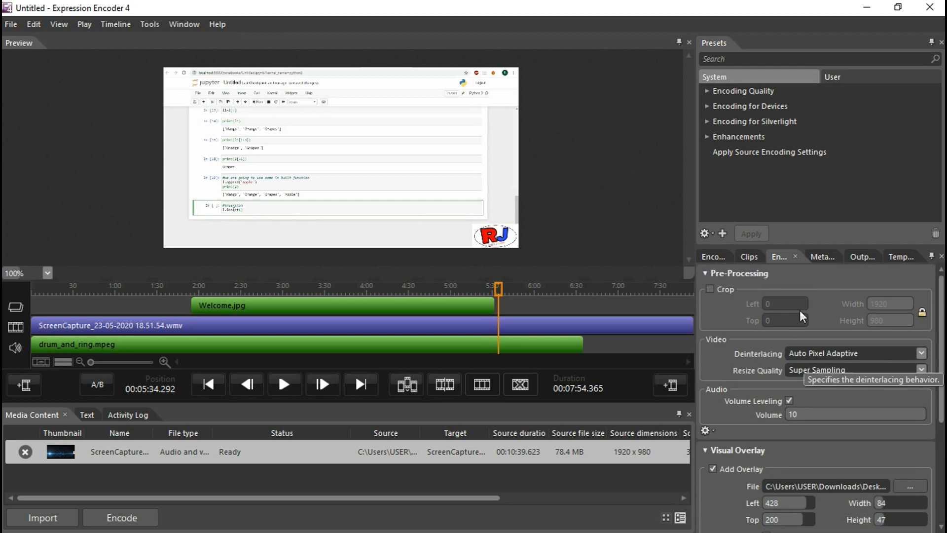
pyautogui.scroll(-3, 808, 368)
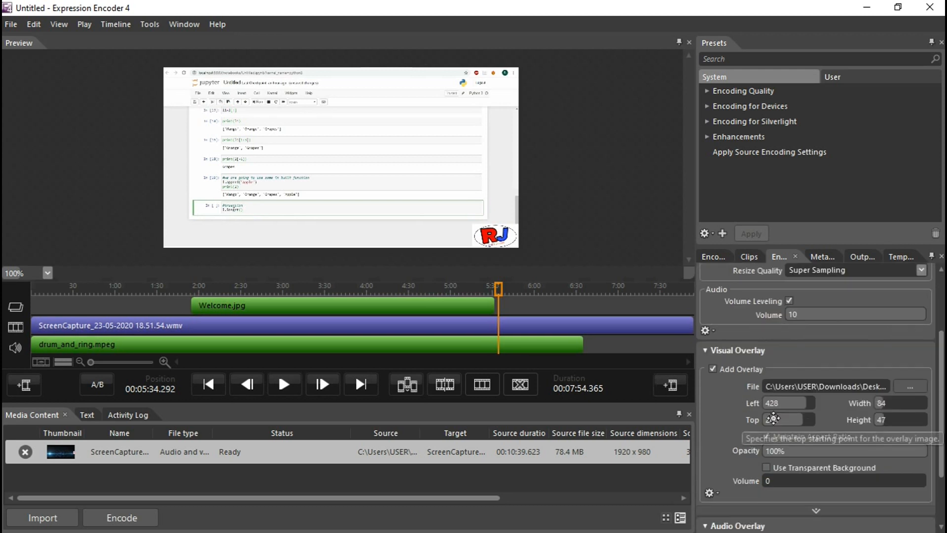
pyautogui.click(707, 91)
pyautogui.click(728, 121)
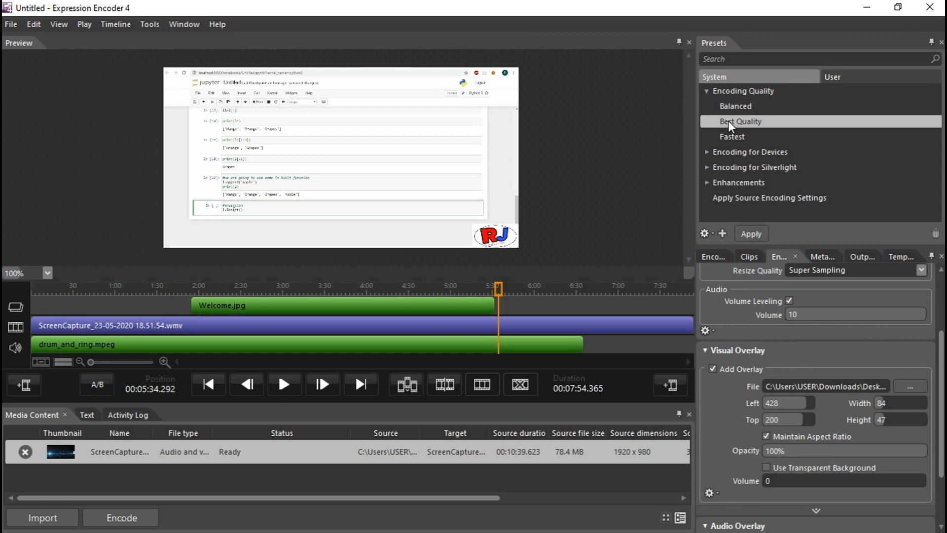
pyautogui.click(741, 232)
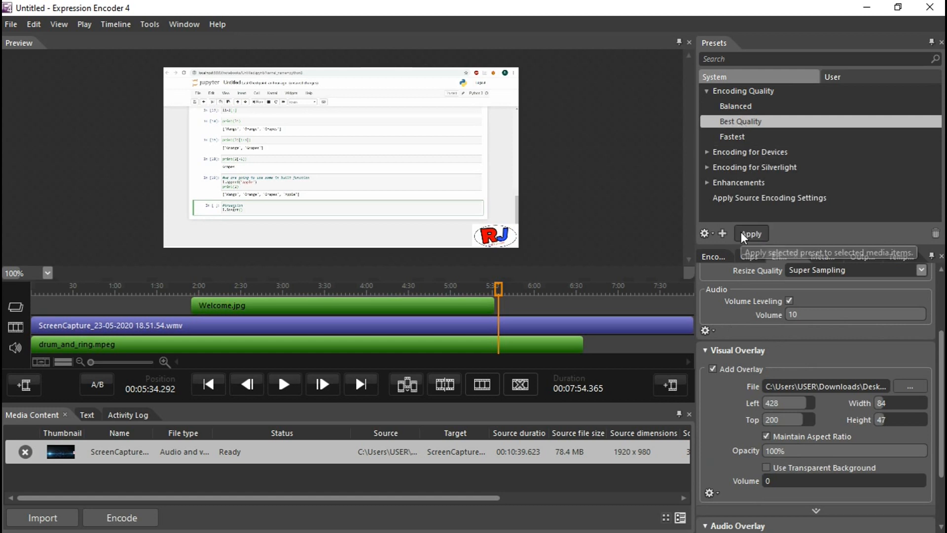
# - Apply the VC-1 Xbox 360 HD 1080p preset under Encoding for Devices, WMV
pyautogui.click(707, 153)
pyautogui.click(710, 167)
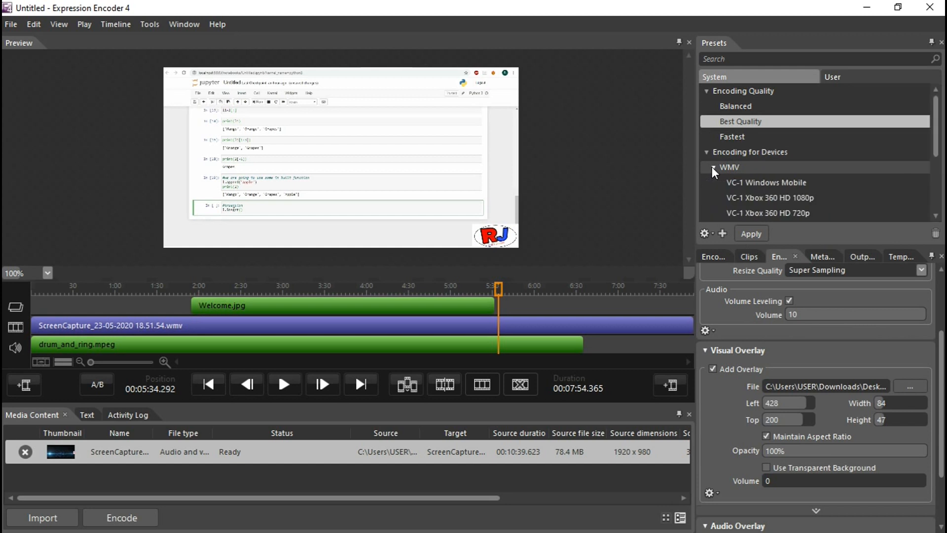
pyautogui.scroll(-2, 738, 190)
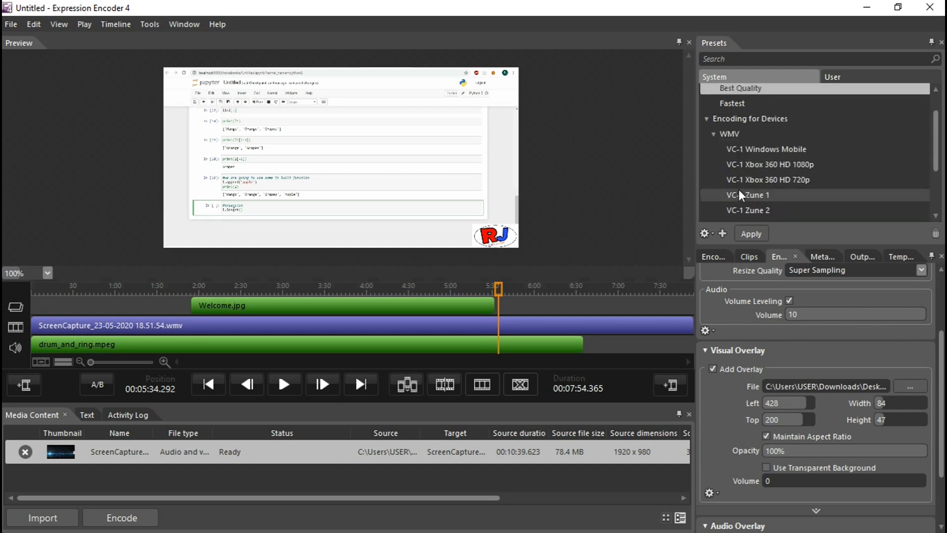
pyautogui.click(765, 168)
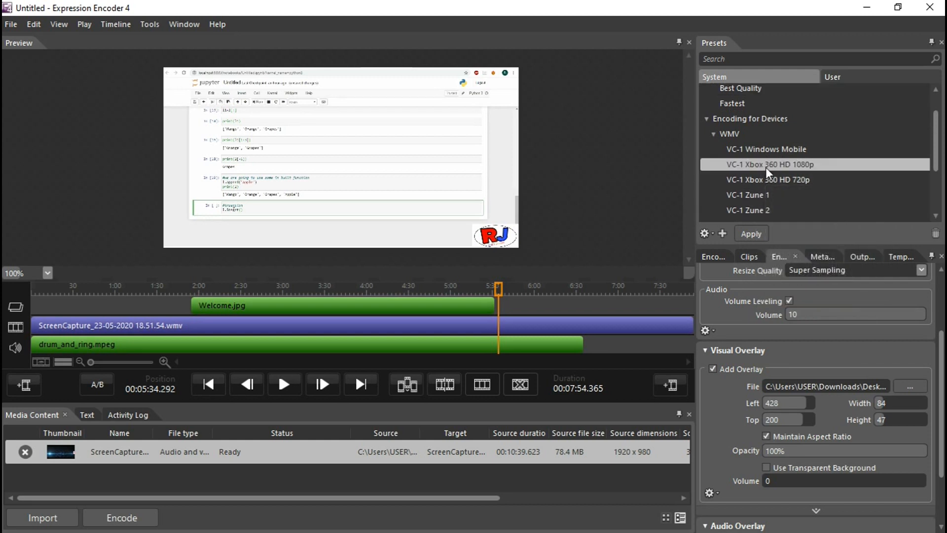
pyautogui.click(751, 235)
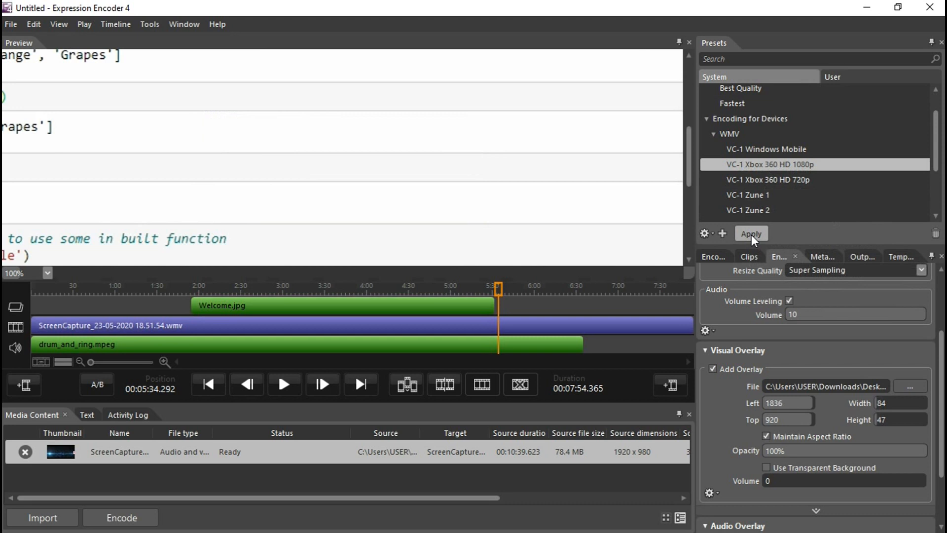
# - Start encoding the job and open the output settings to review the job output
pyautogui.click(718, 254)
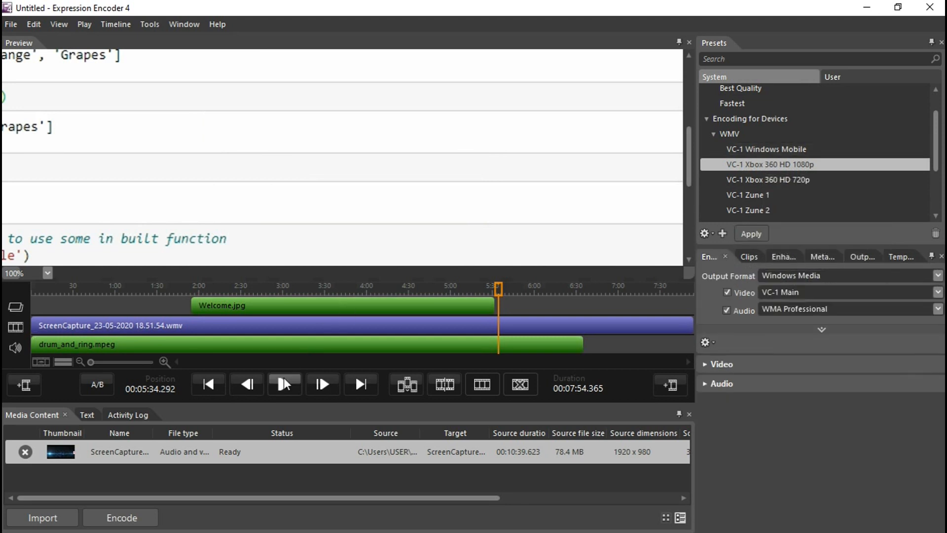
pyautogui.click(140, 518)
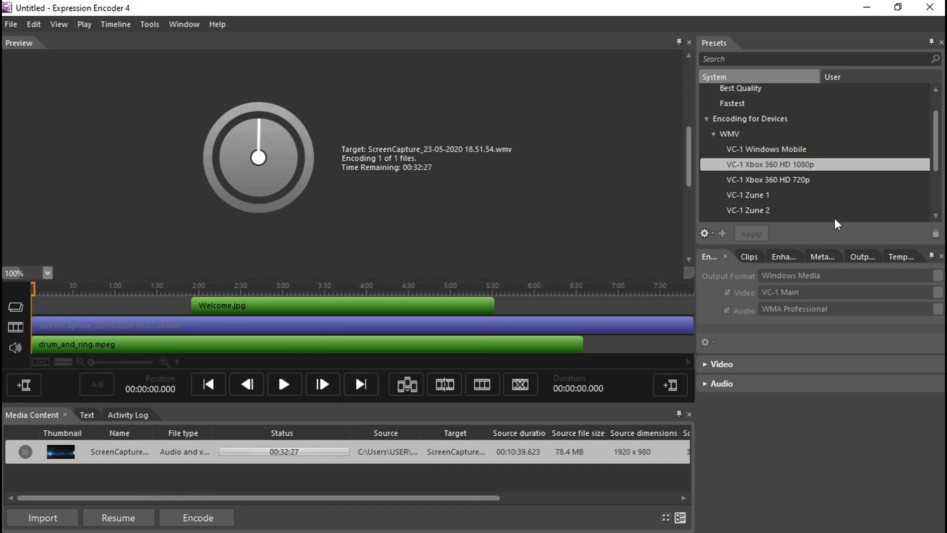
pyautogui.click(862, 258)
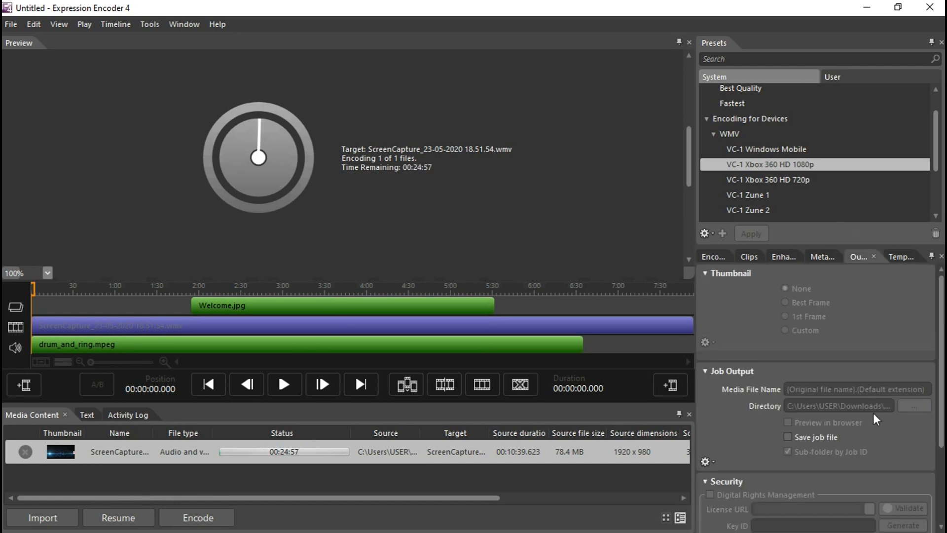